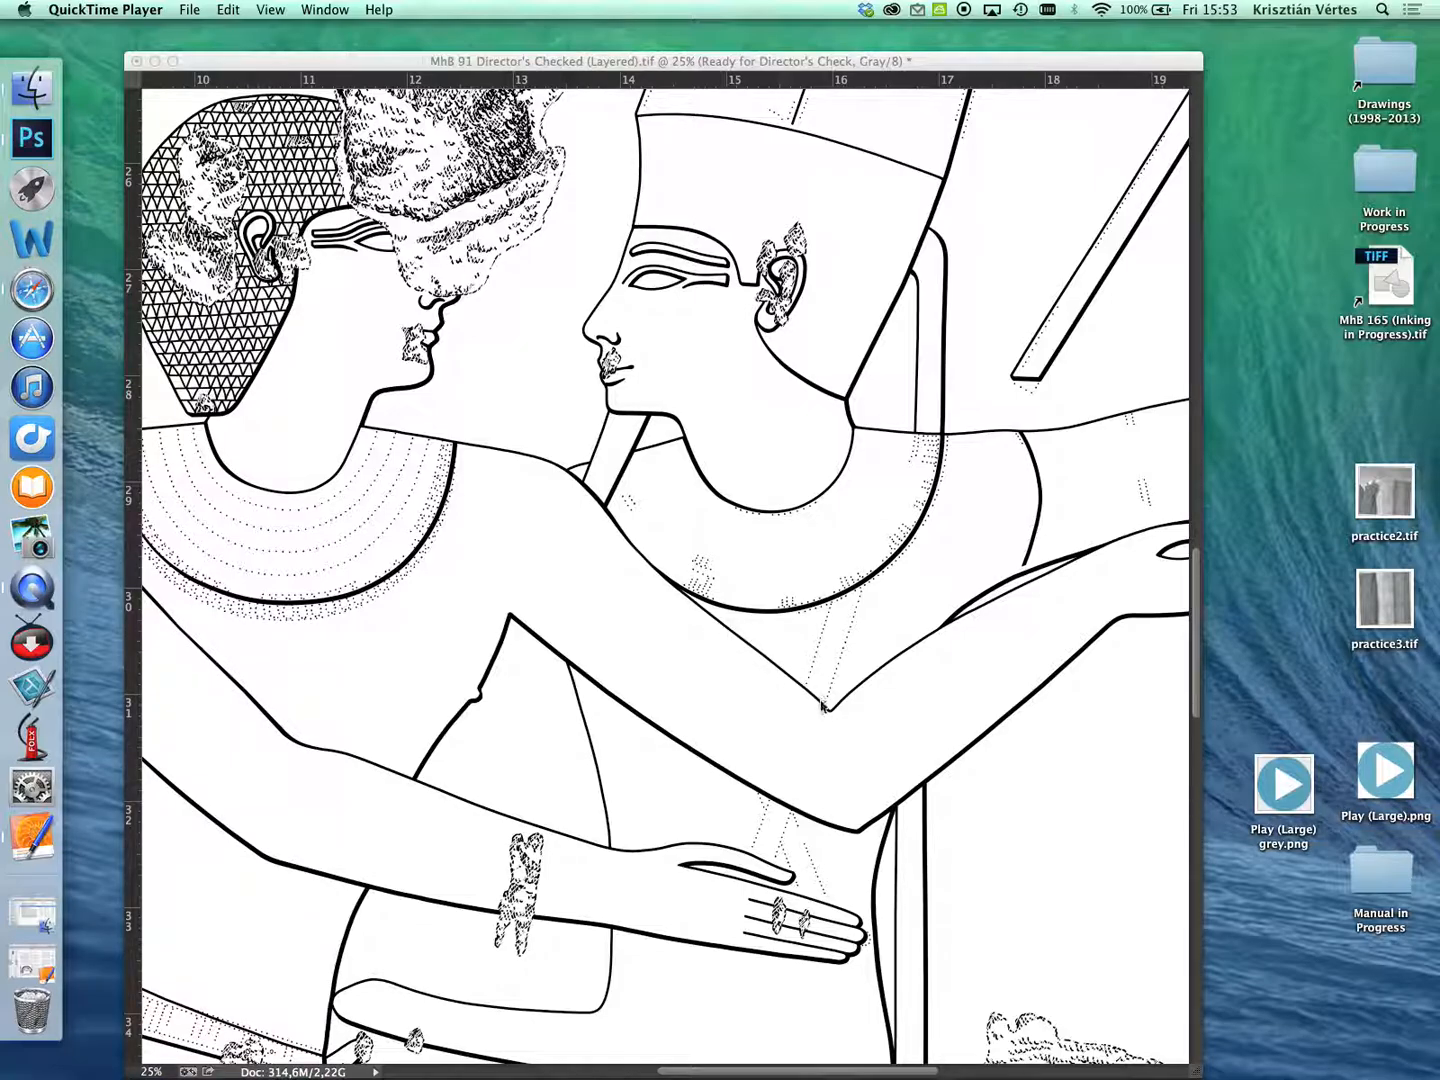
# - Switch to the Photoshop drawing and activate the Freeform Pen tool with the Magnetic option enabled
pyautogui.click(771, 667)
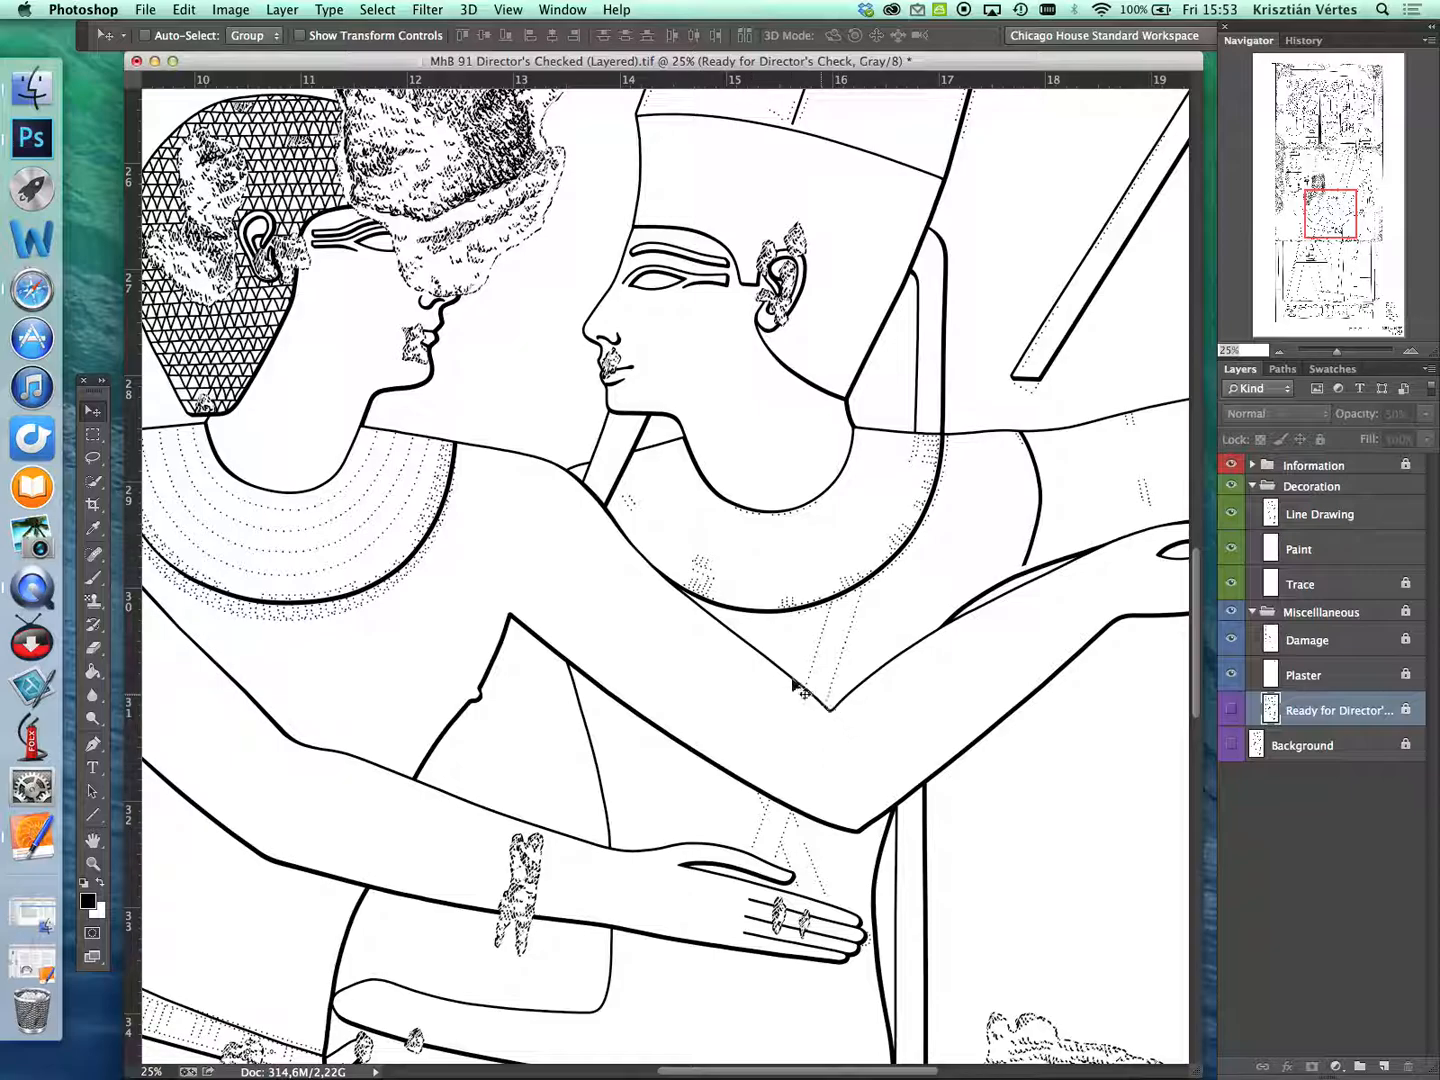
pyautogui.click(93, 745)
pyautogui.moveTo(103, 748); pyautogui.dragTo(188, 757)
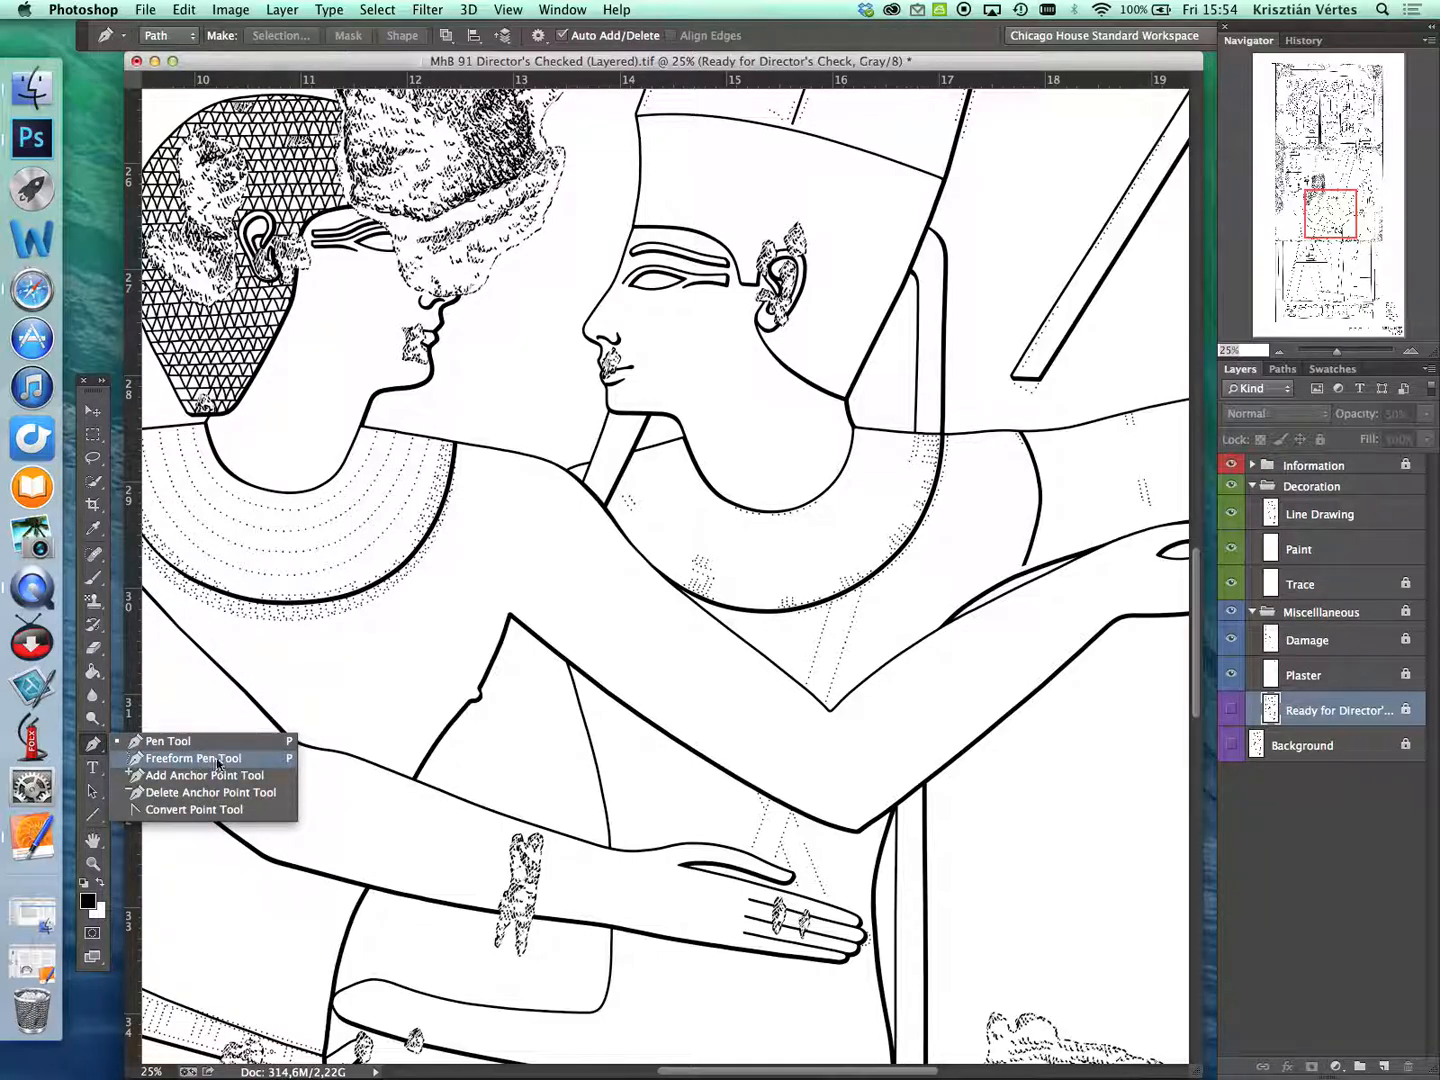
pyautogui.click(217, 759)
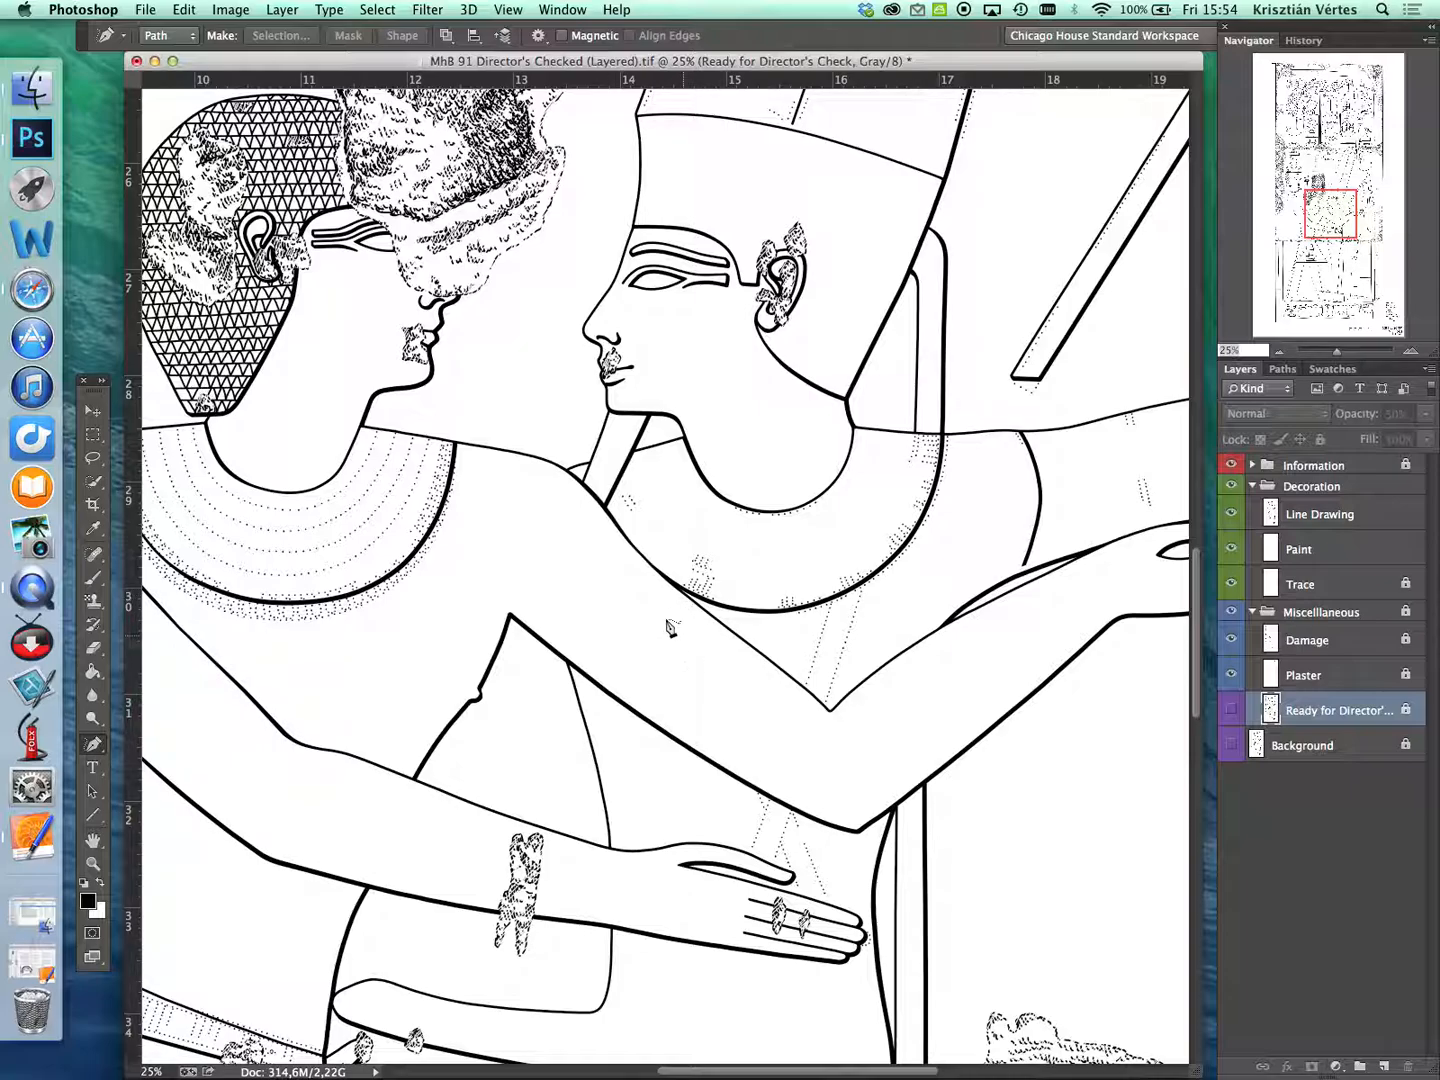
pyautogui.click(562, 36)
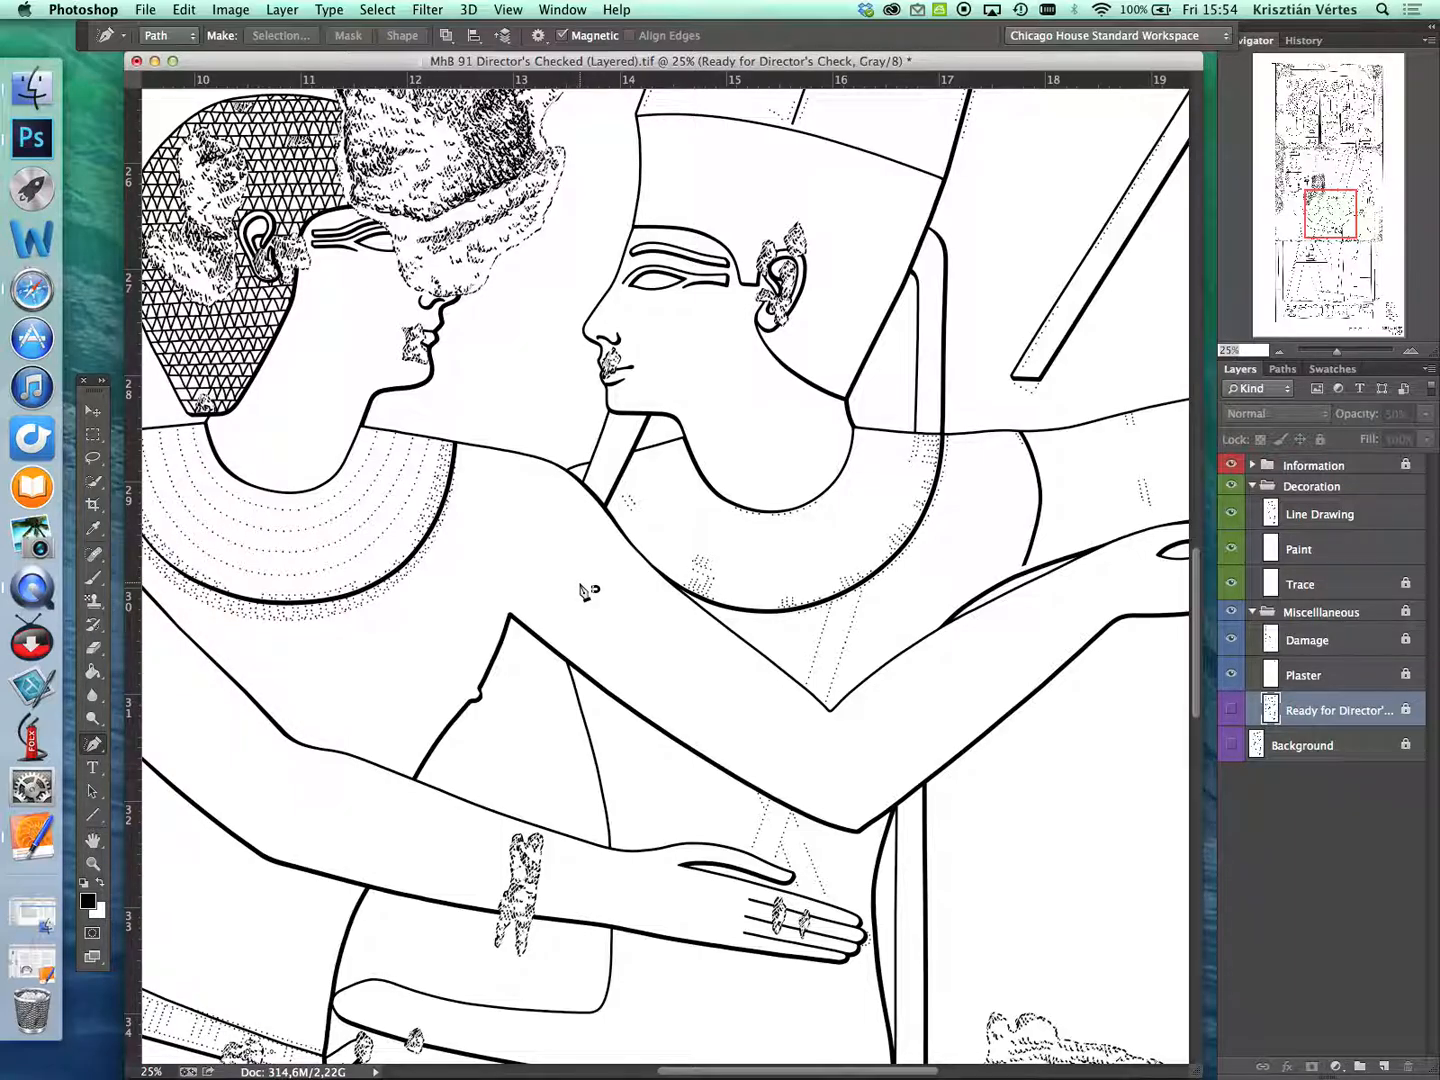
# - Review the magnetic pen's curve fit, width, contrast and frequency settings
pyautogui.click(540, 38)
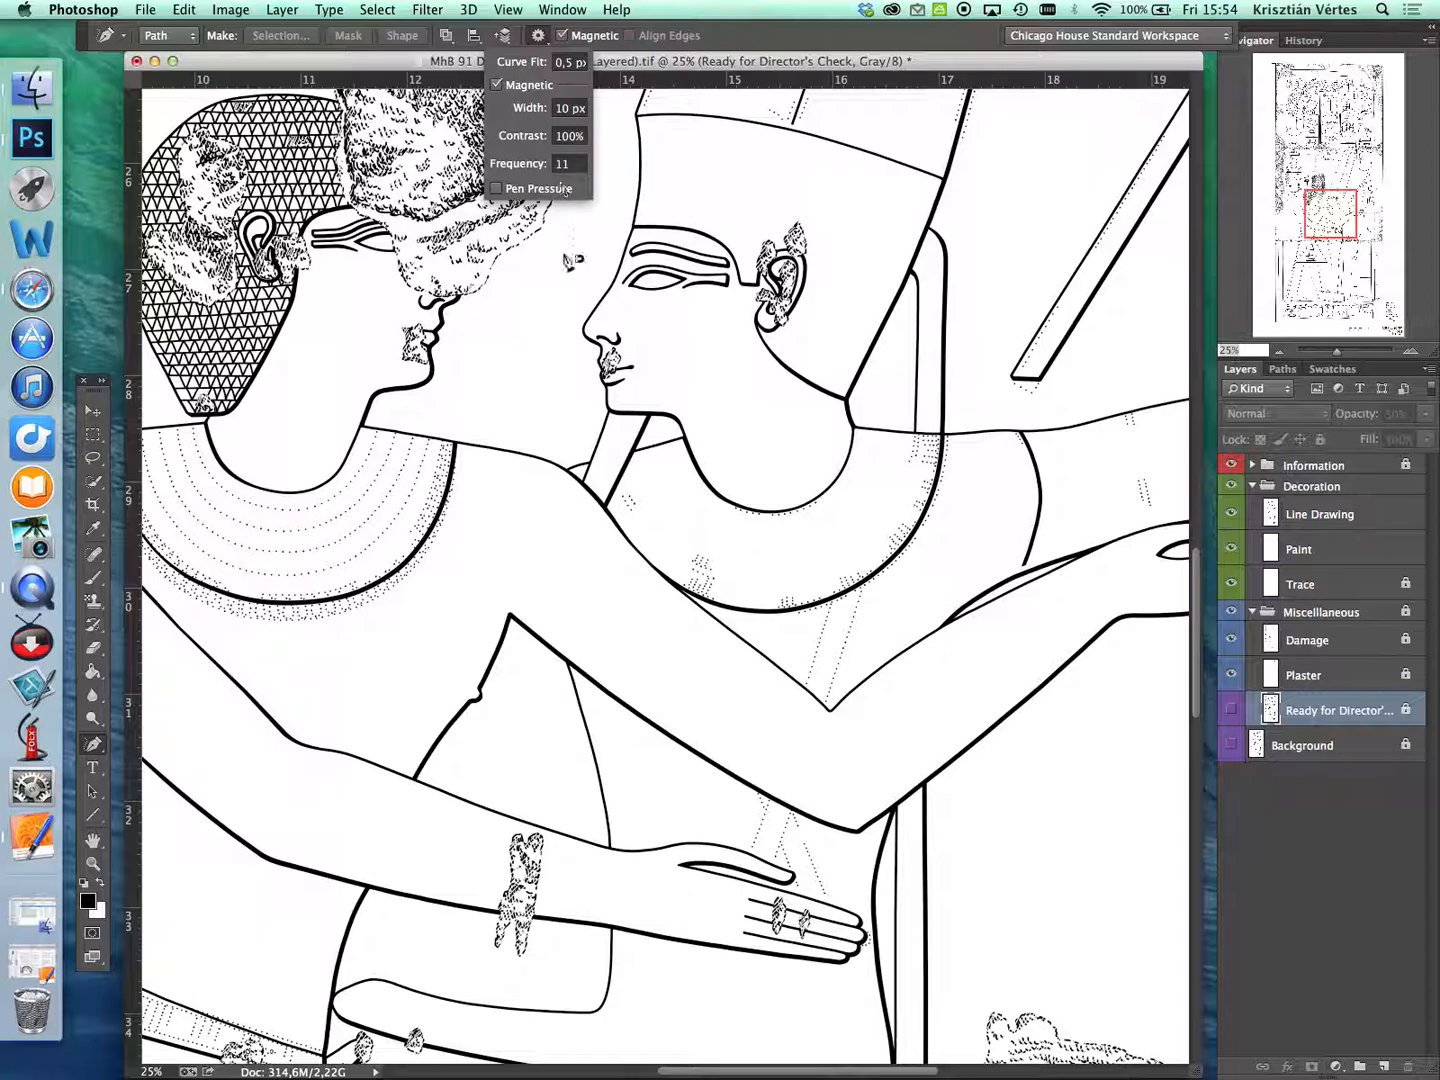
pyautogui.doubleClick(560, 163)
pyautogui.click(648, 66)
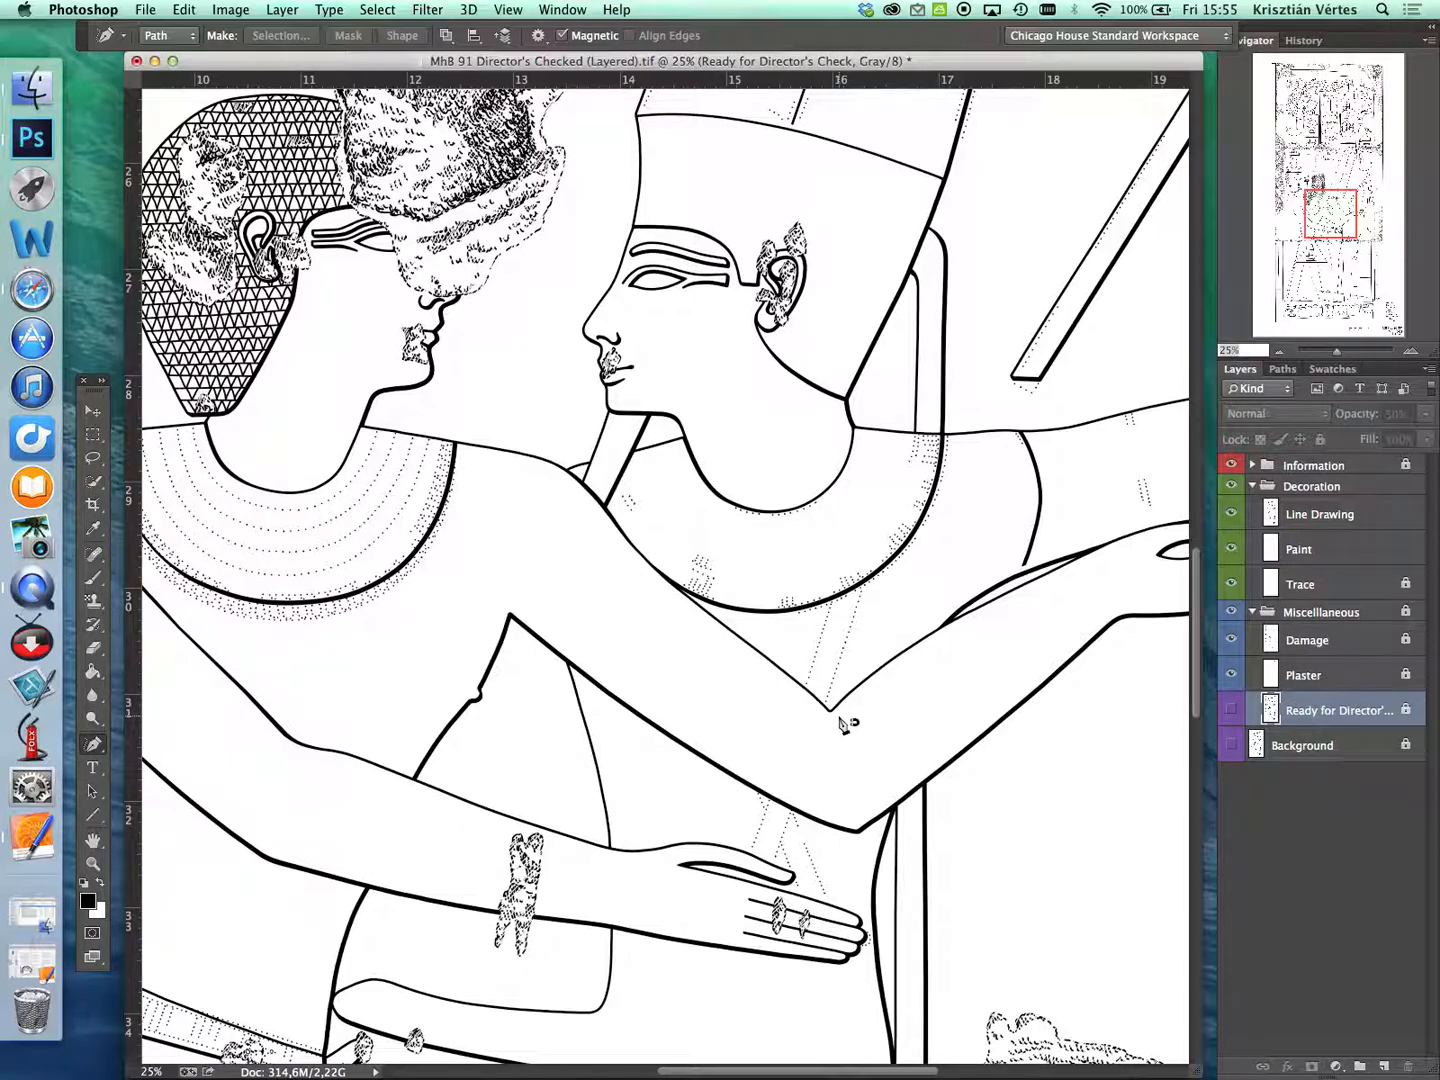
# - On the Line Drawing layer, trace a magnetic path along the upper edge of the thin diagonal arm line below the thick collar curve
pyautogui.click(1412, 355)
pyautogui.click(1412, 355)
pyautogui.click(1412, 355)
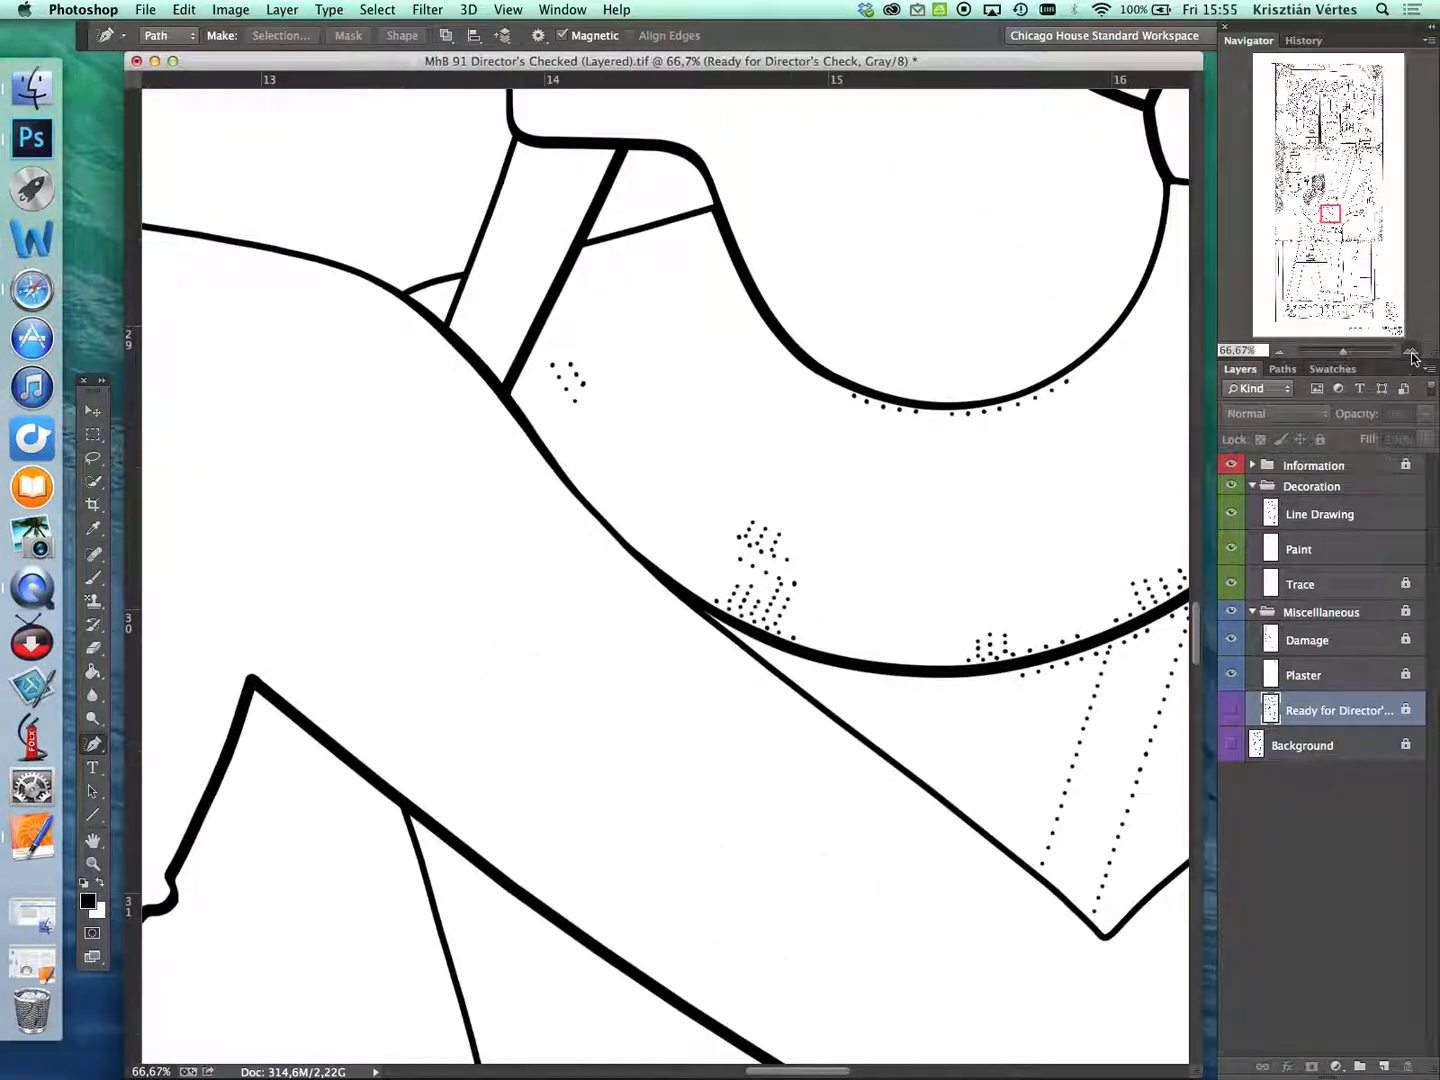
pyautogui.click(1412, 355)
pyautogui.click(1412, 355)
pyautogui.moveTo(932, 659); pyautogui.dragTo(437, 350)
pyautogui.moveTo(890, 683); pyautogui.dragTo(729, 578)
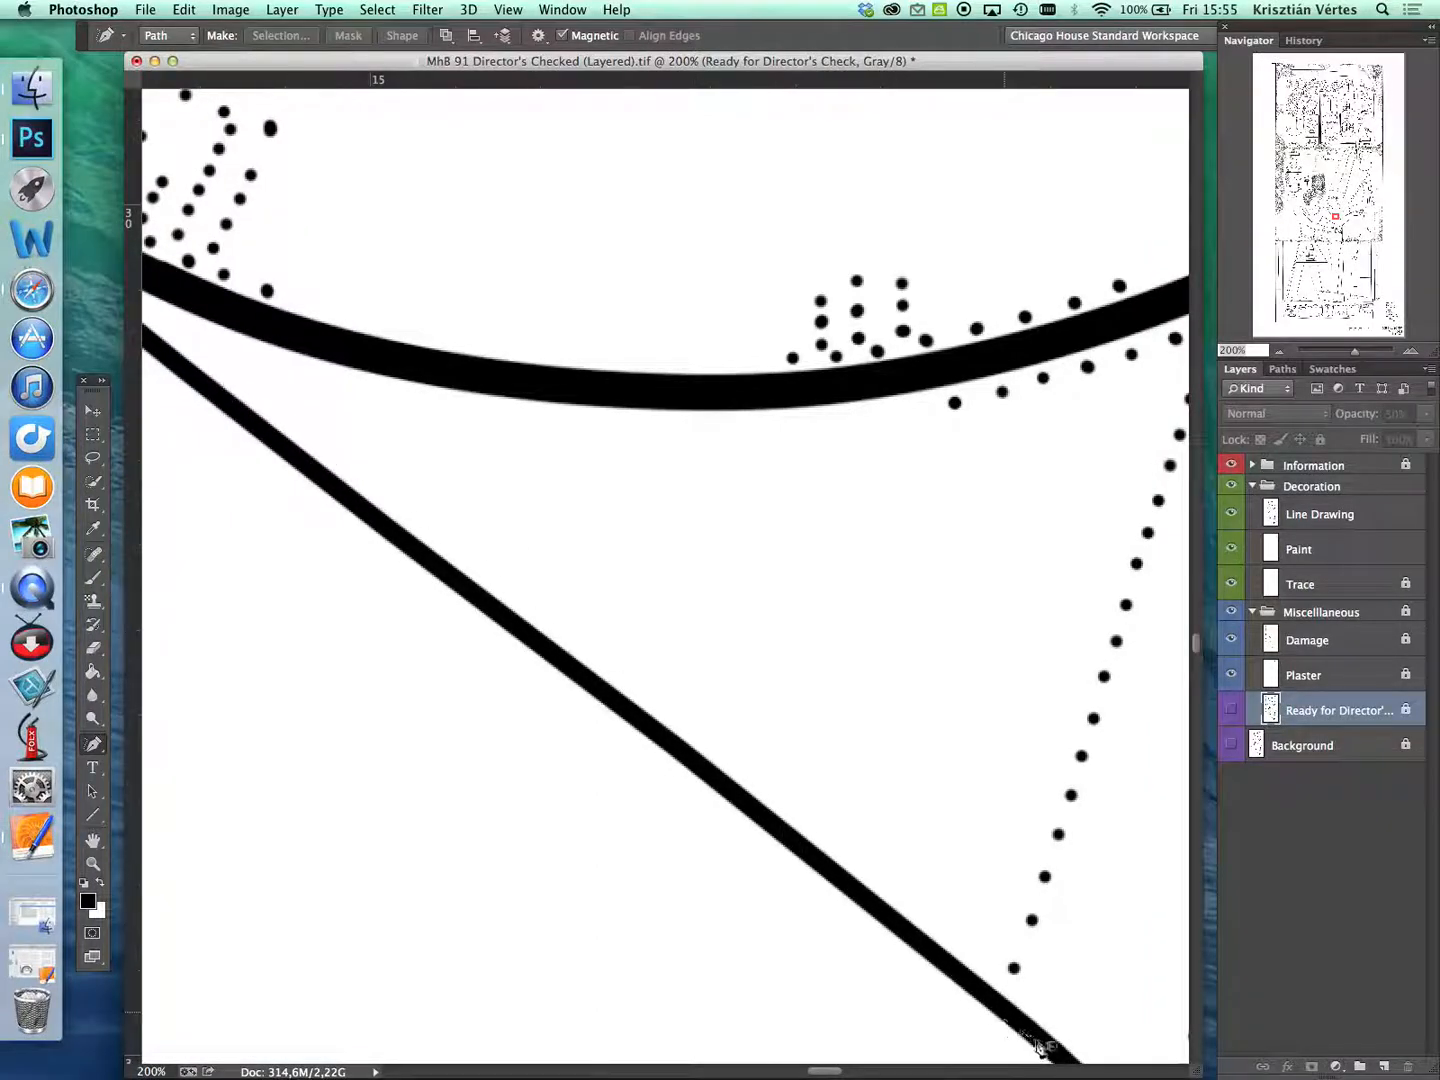
pyautogui.moveTo(977, 903); pyautogui.dragTo(962, 886)
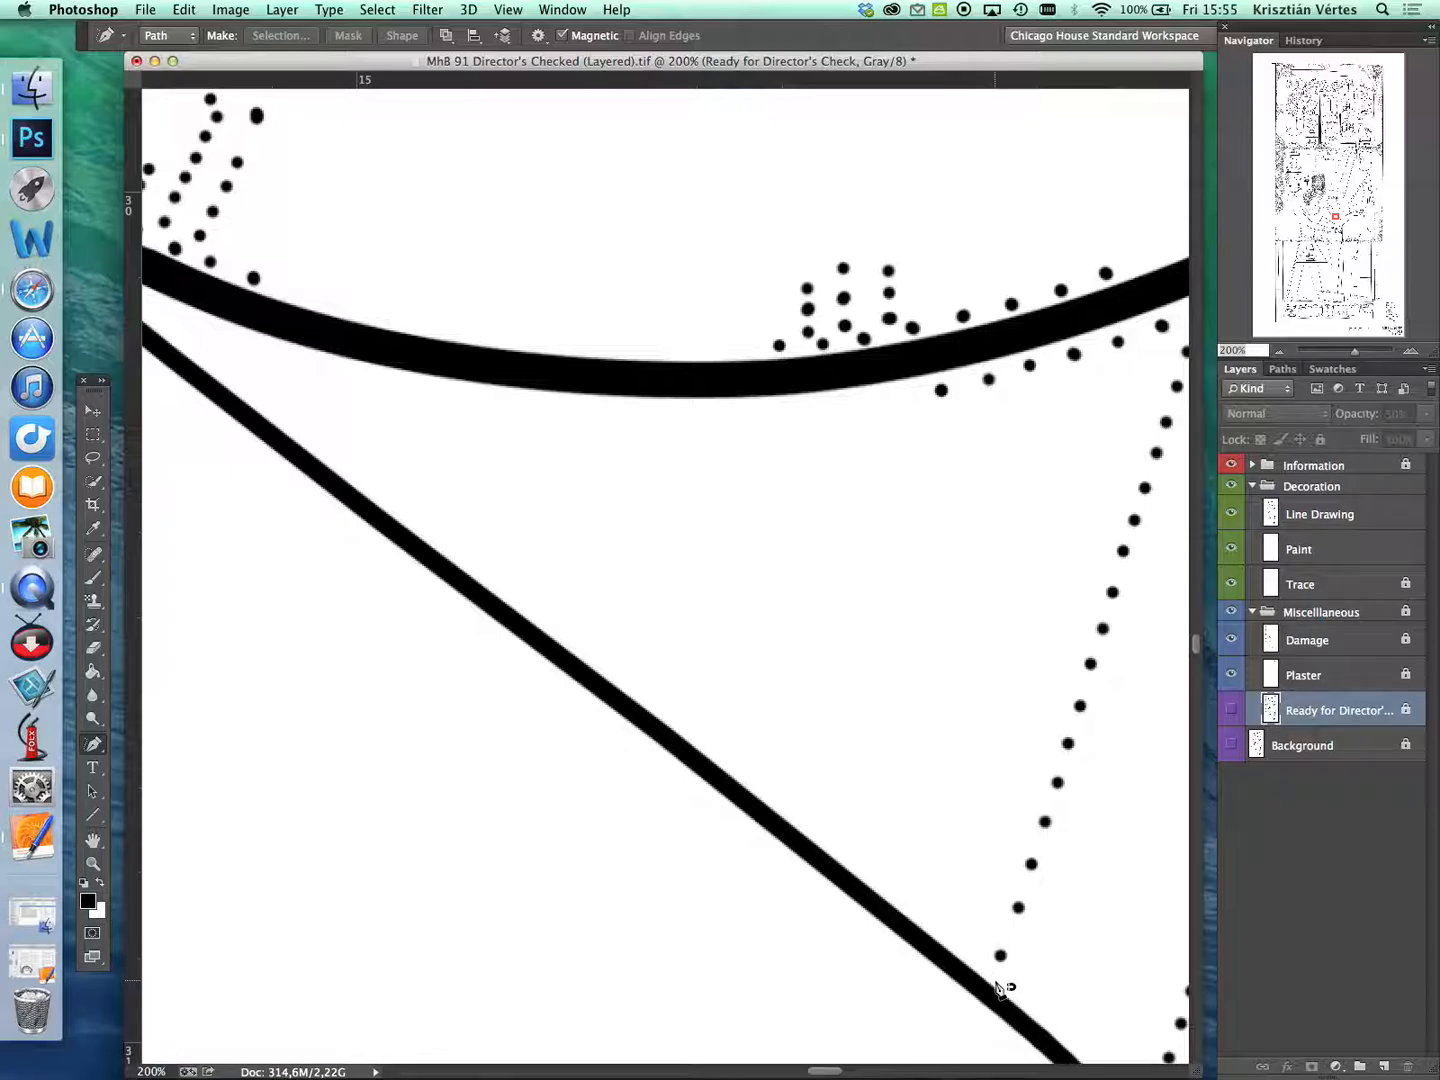
pyautogui.moveTo(986, 884); pyautogui.dragTo(1001, 897)
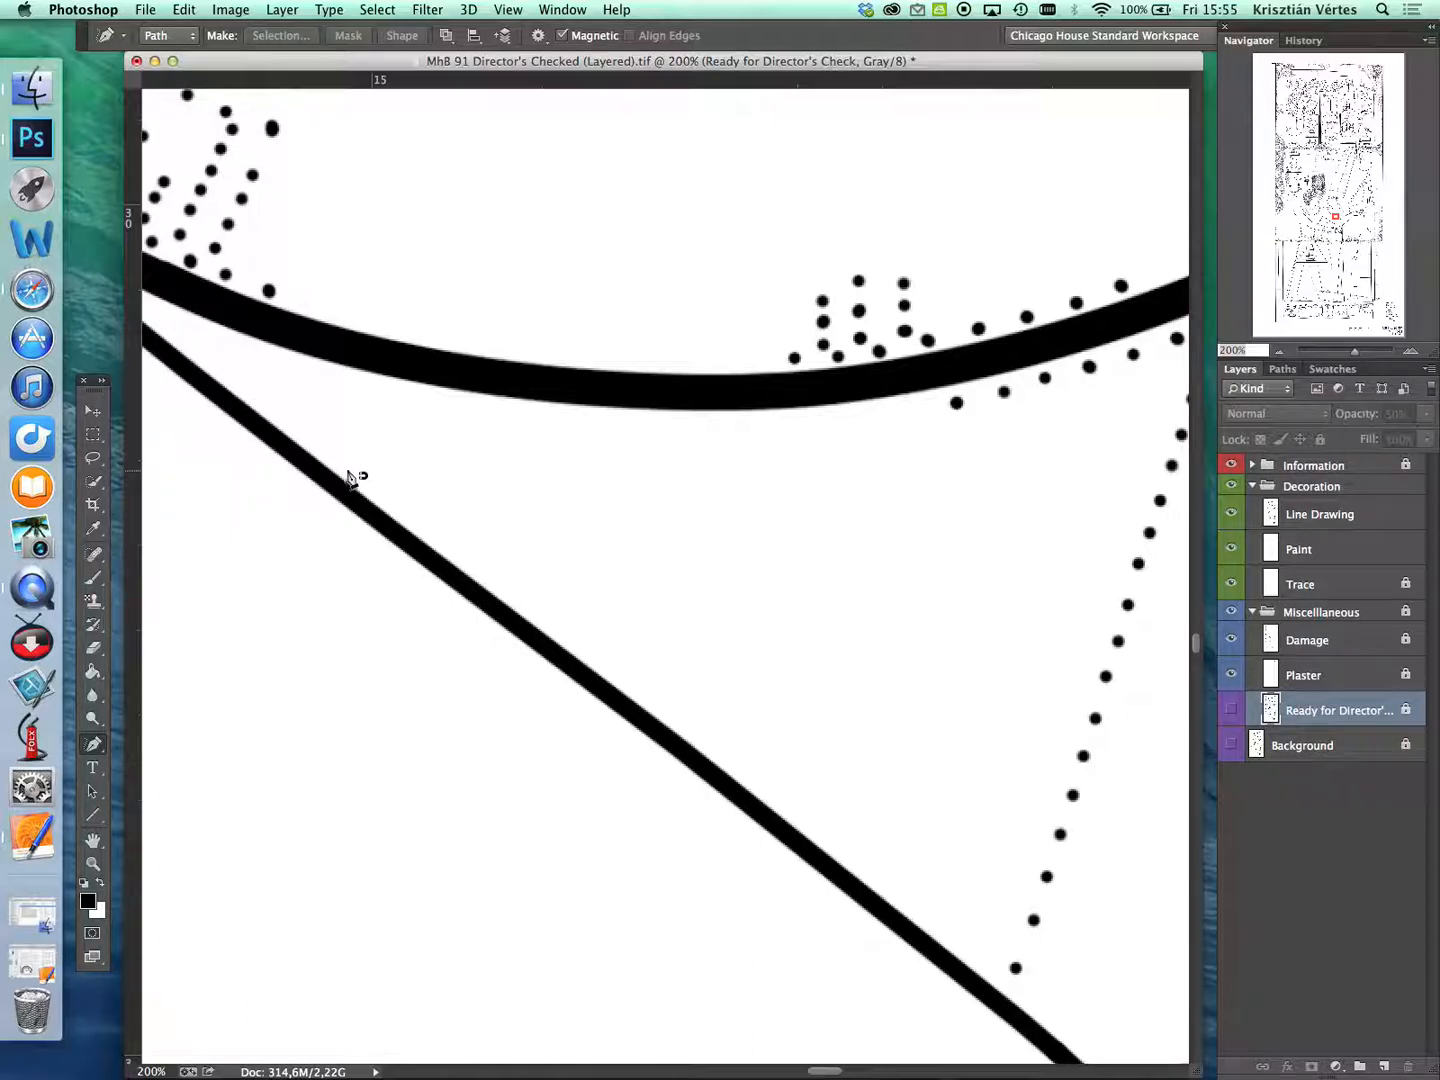
pyautogui.moveTo(598, 560); pyautogui.dragTo(620, 567)
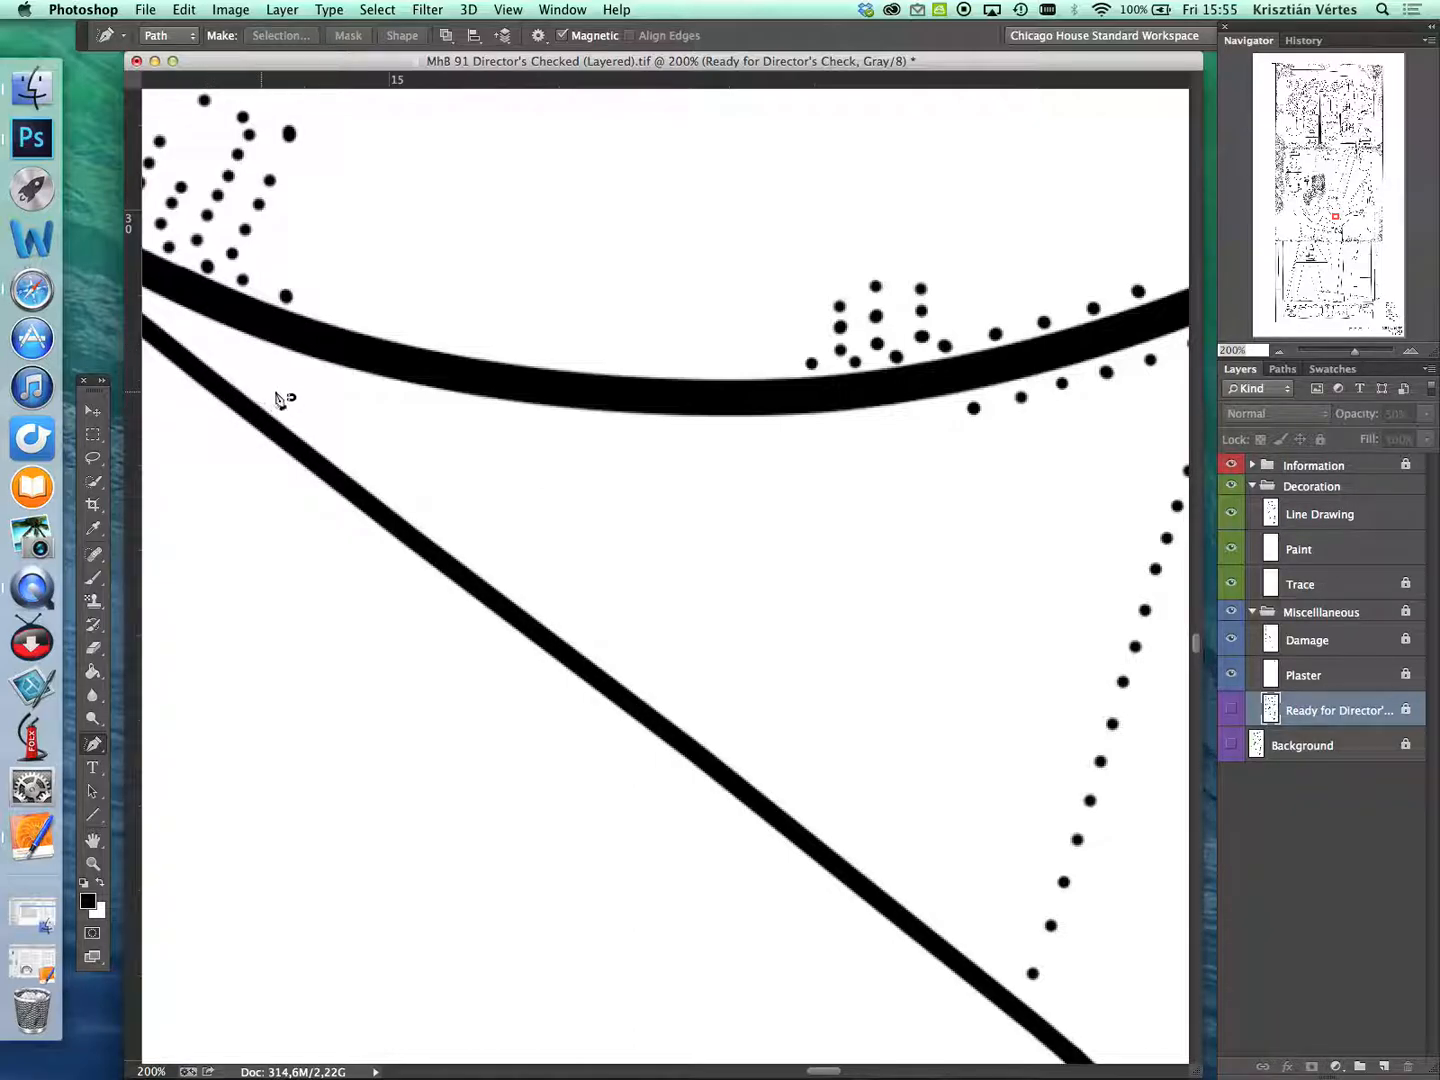
pyautogui.click(1354, 516)
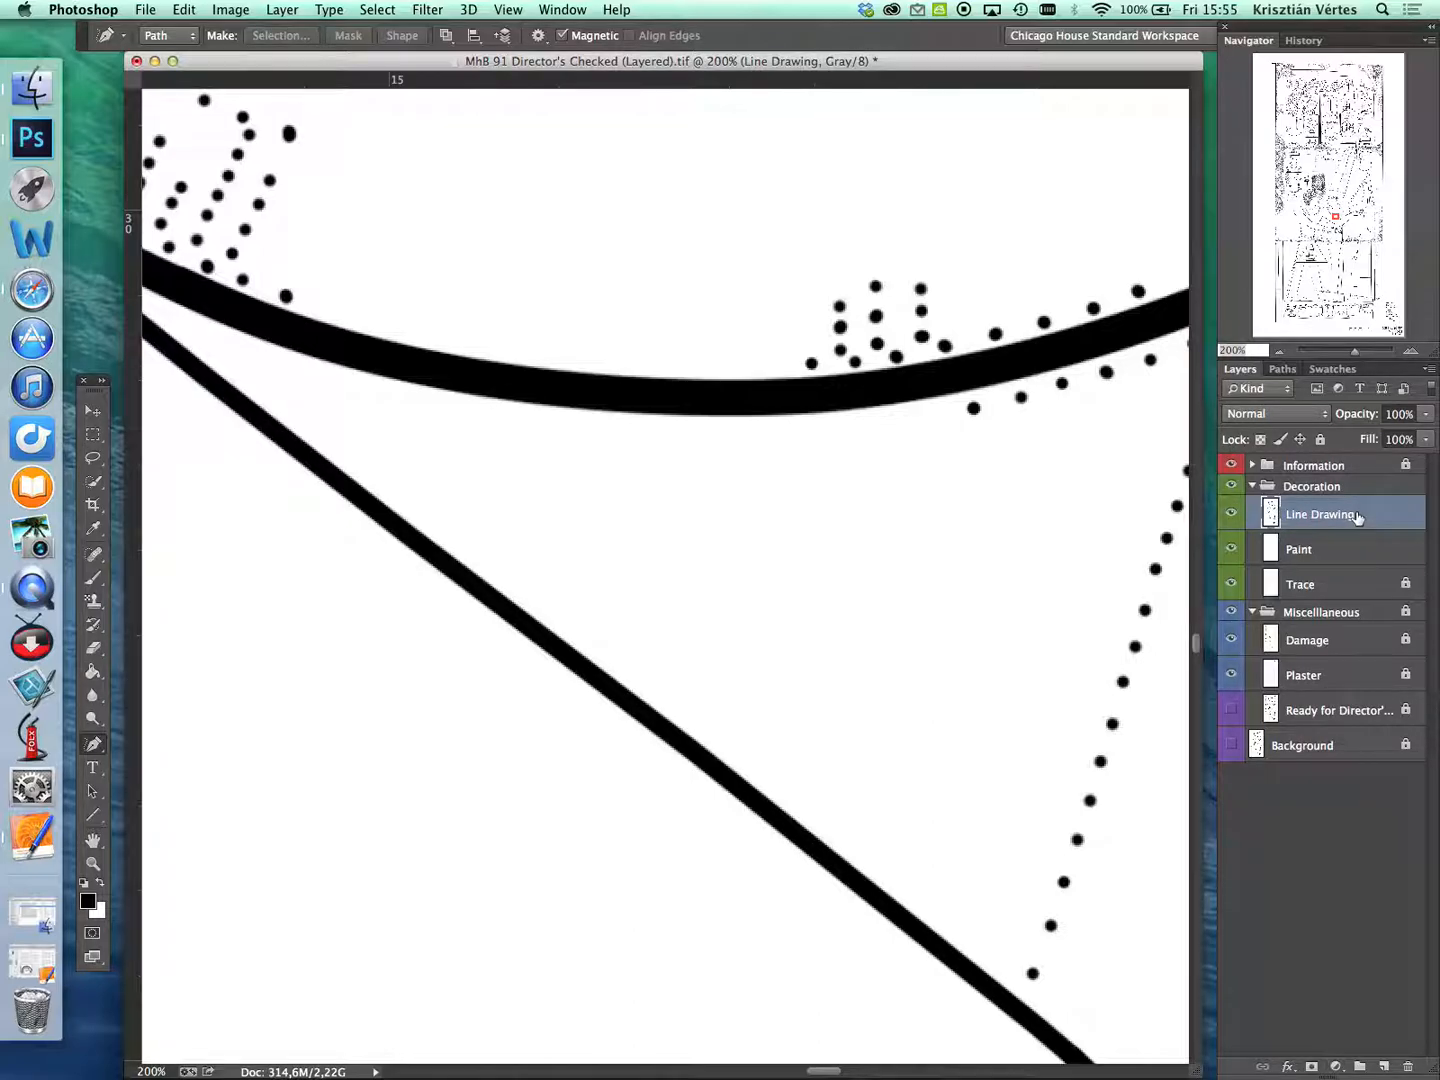
pyautogui.click(219, 377)
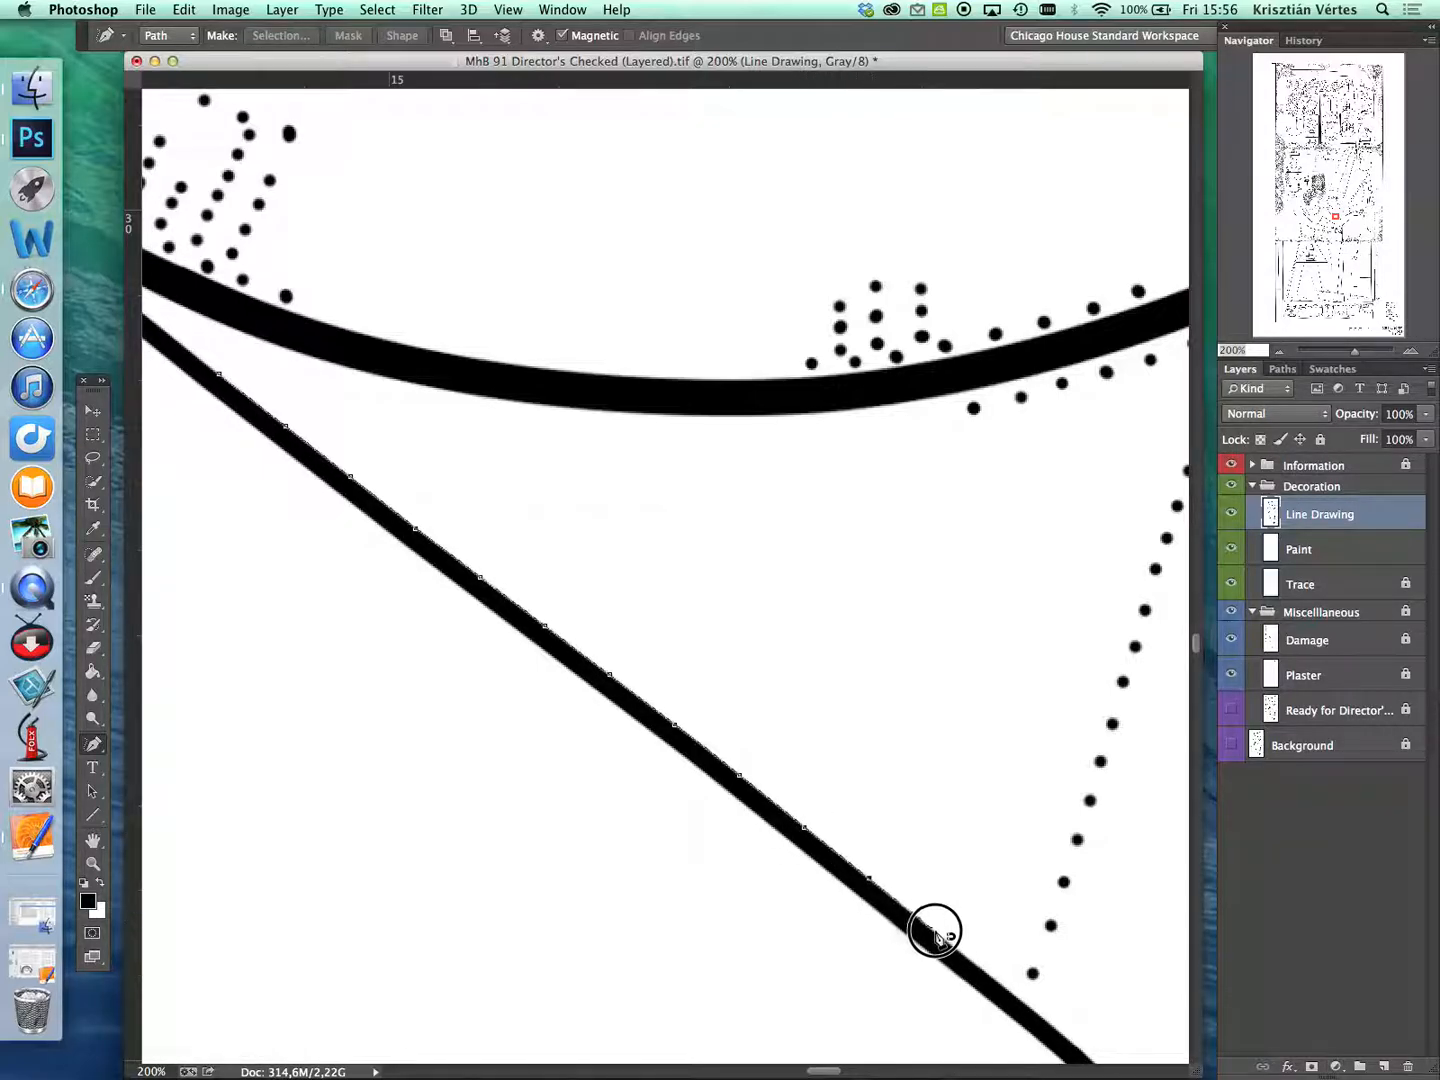
pyautogui.doubleClick(1021, 1003)
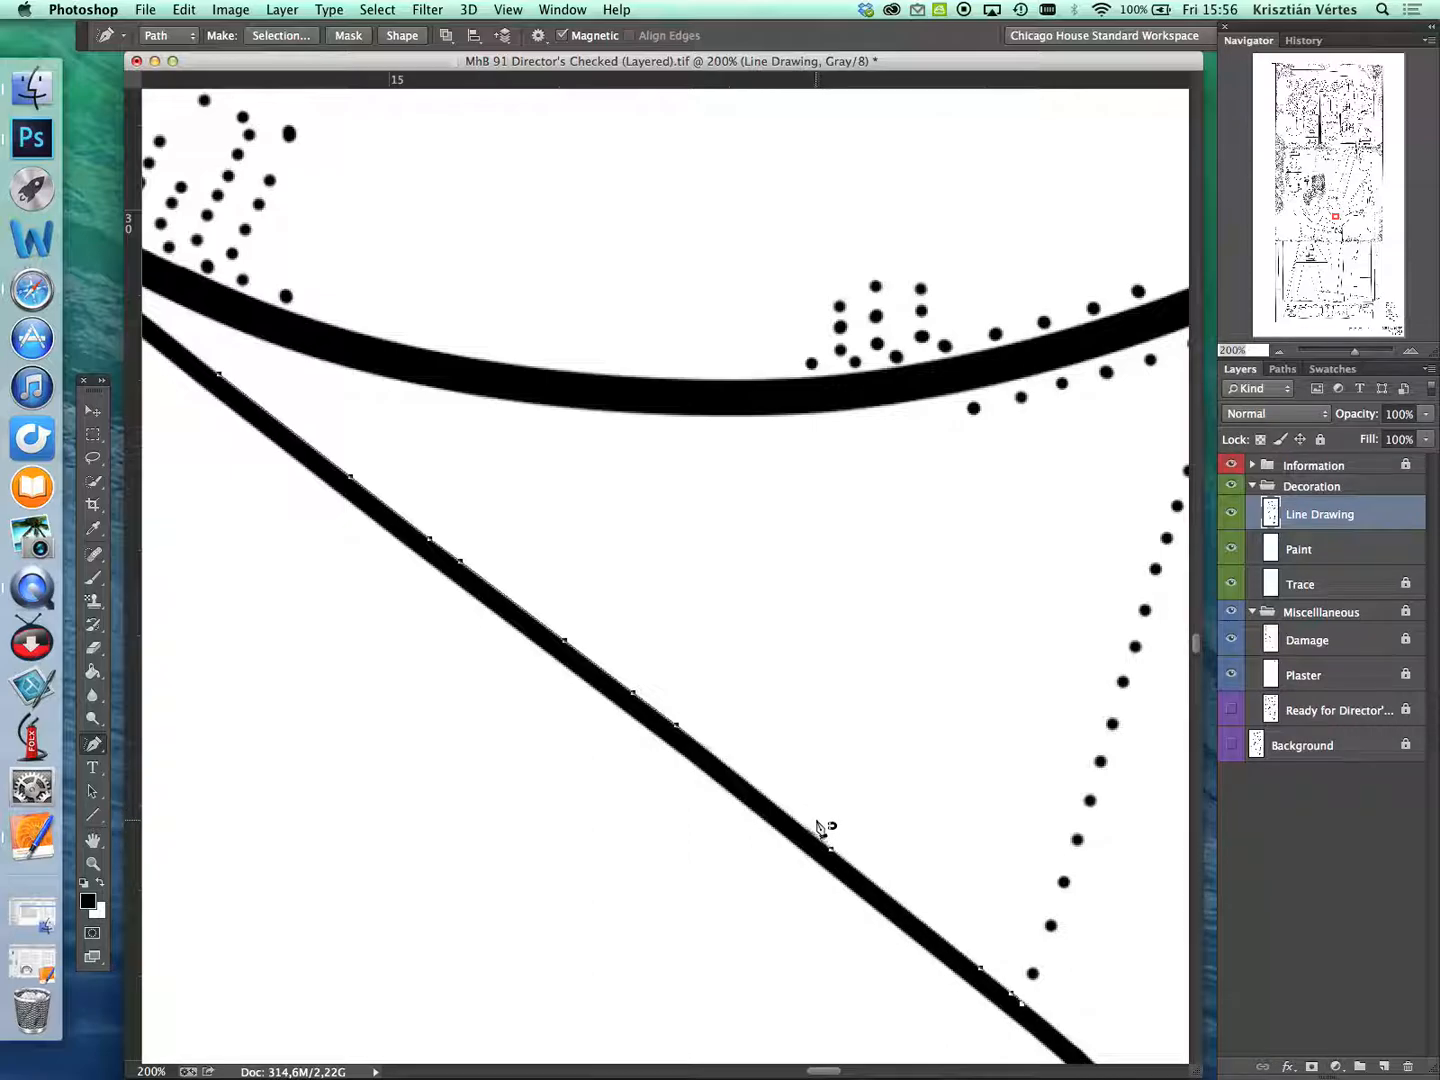
# - Try thickening the diagonal line by stroking the traced path with the Brush, without simulated pressure, and undo the stroke
pyautogui.click(829, 847)
pyautogui.rightClick(650, 710)
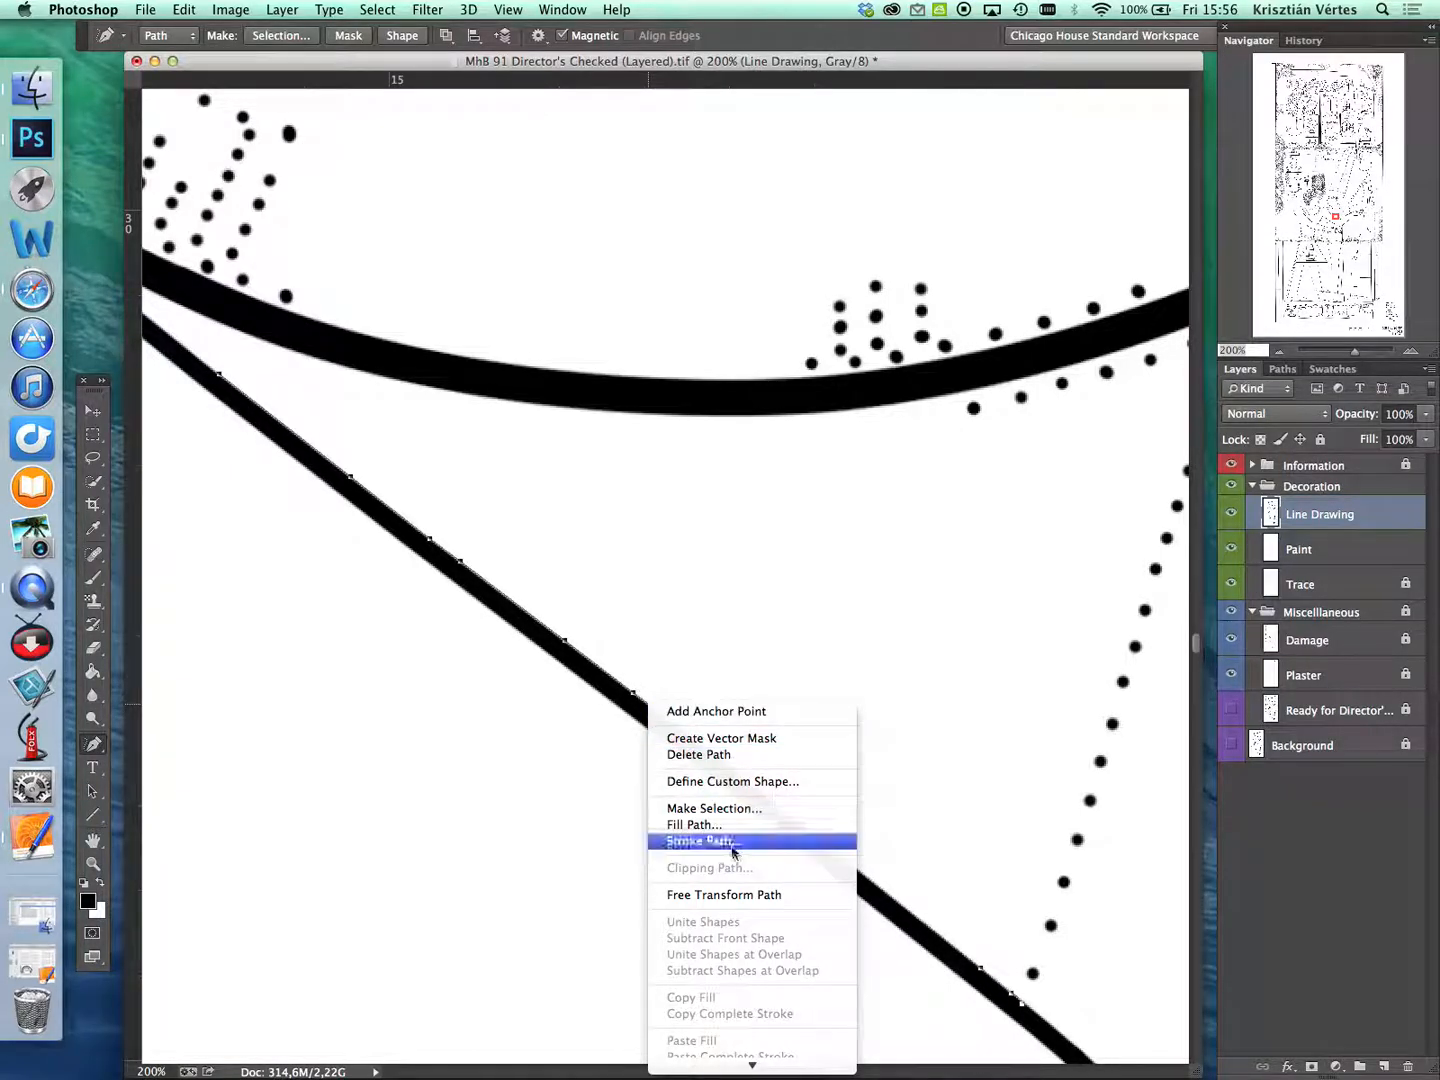
pyautogui.click(735, 841)
pyautogui.click(916, 460)
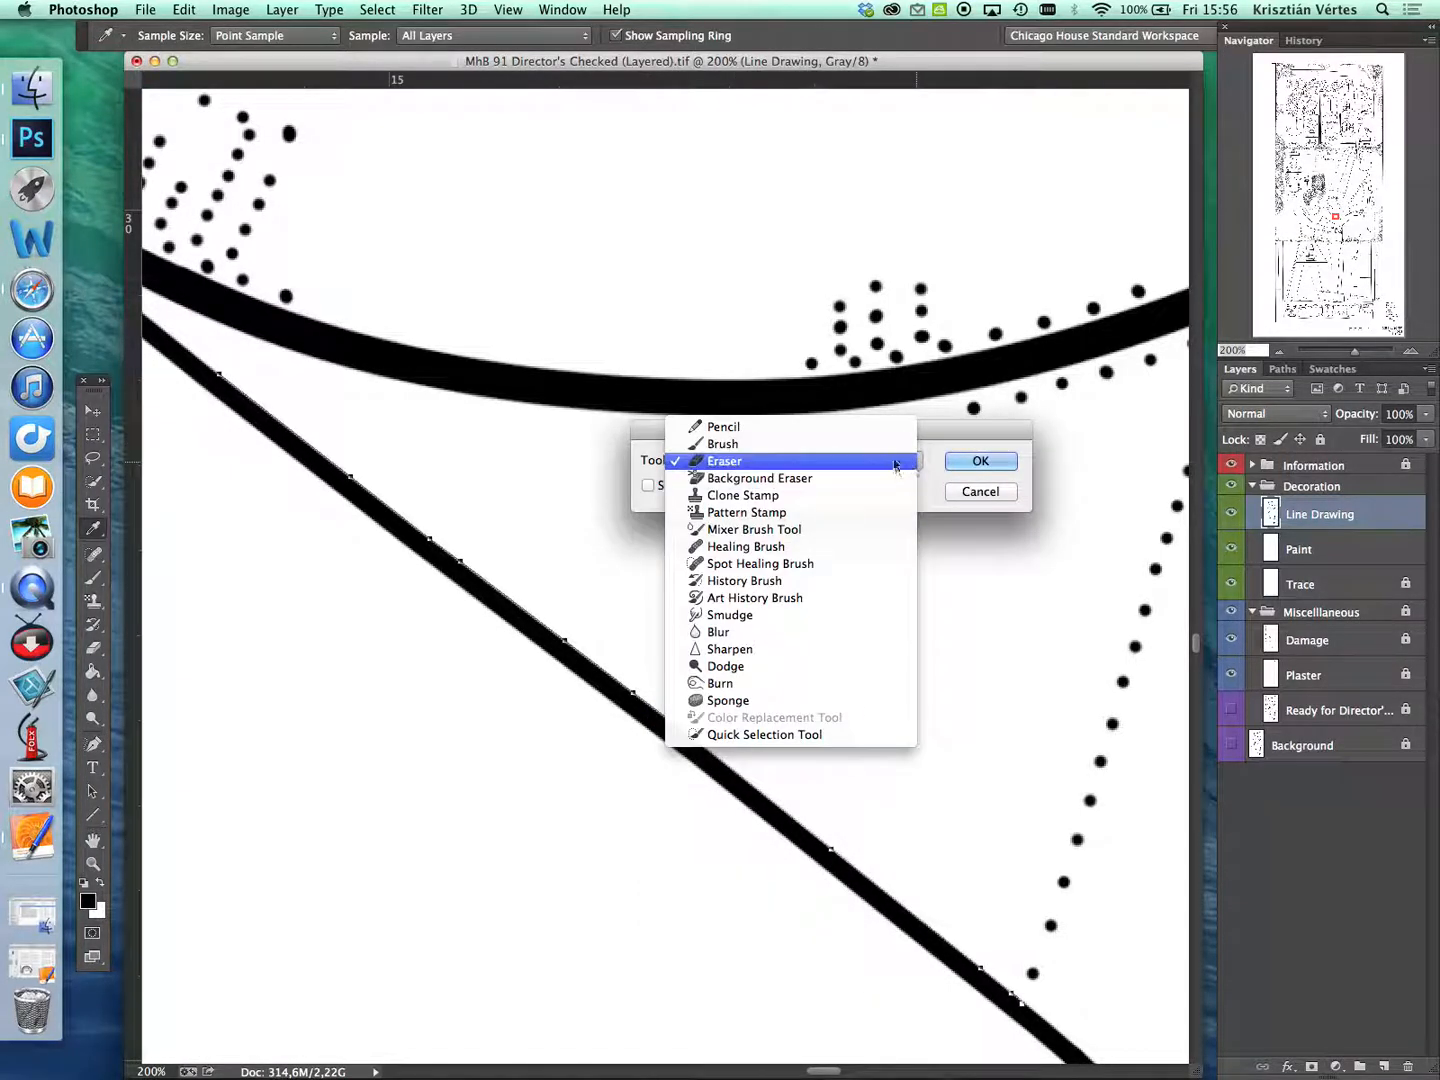
pyautogui.click(890, 450)
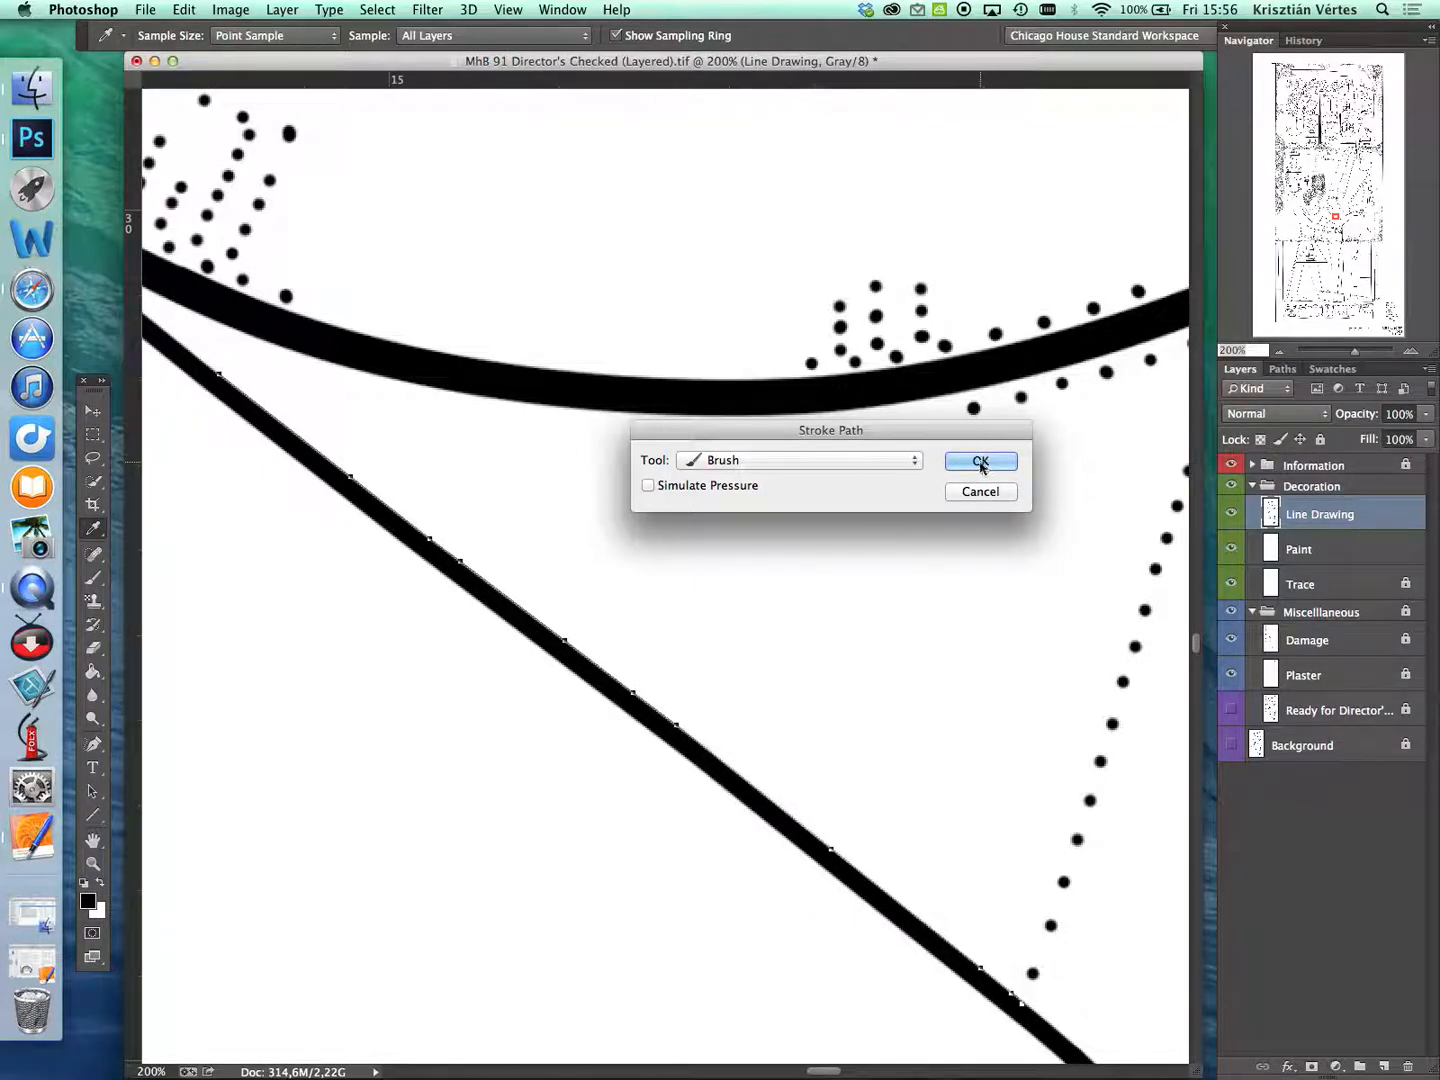
pyautogui.click(980, 463)
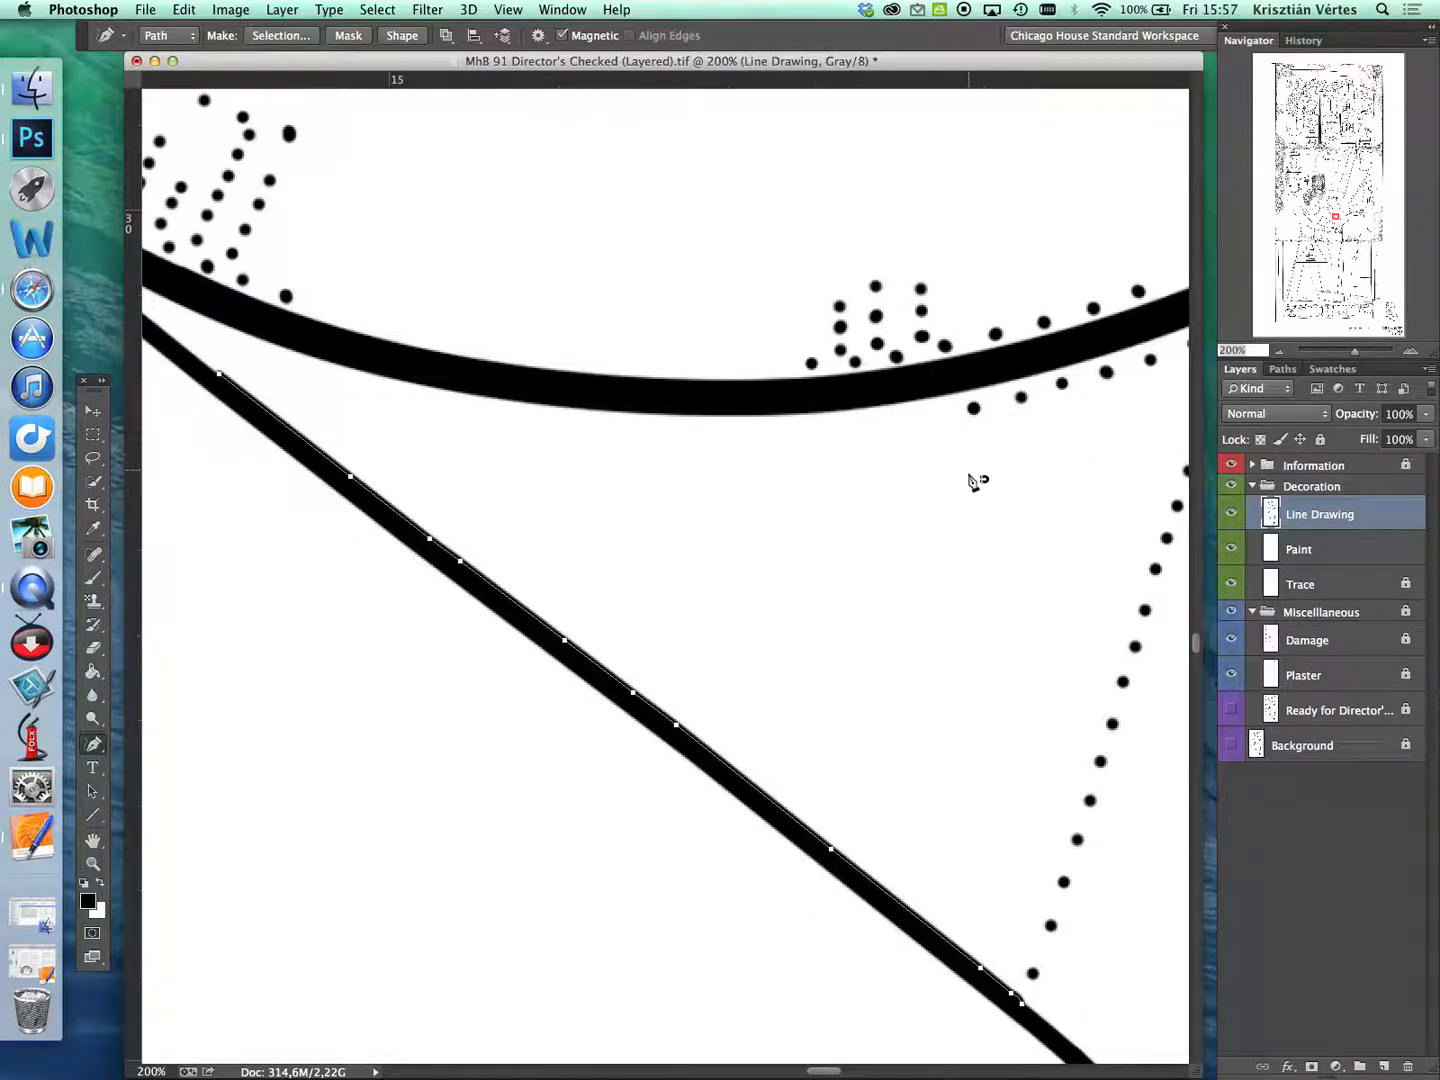
pyautogui.rightClick(727, 771)
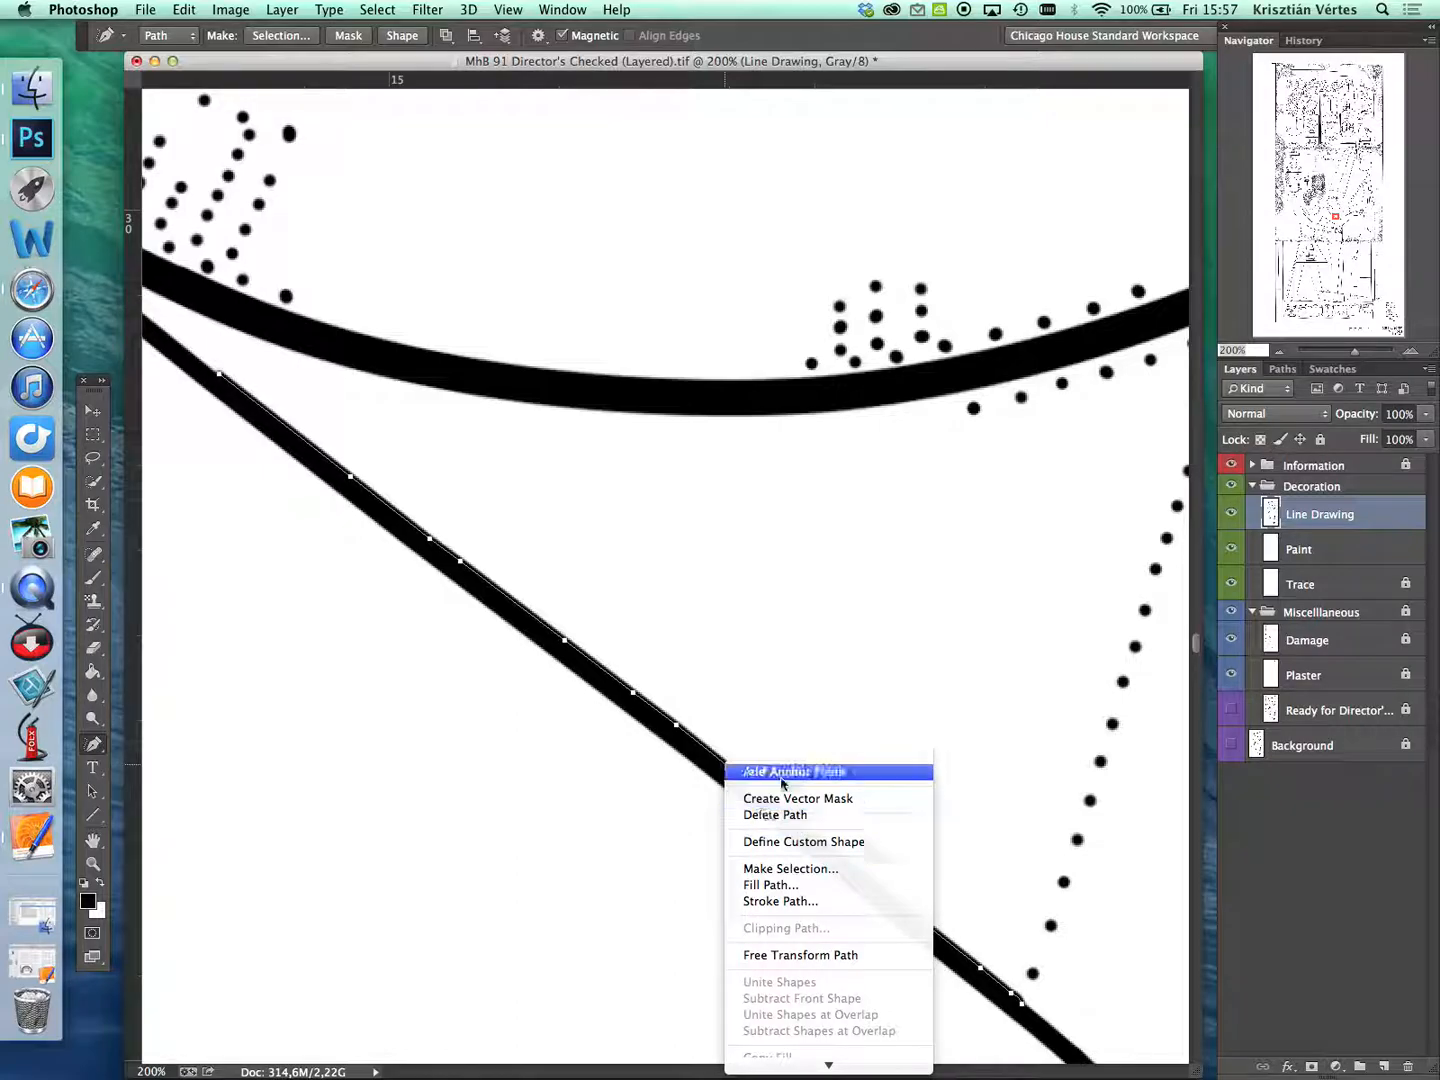
pyautogui.click(780, 901)
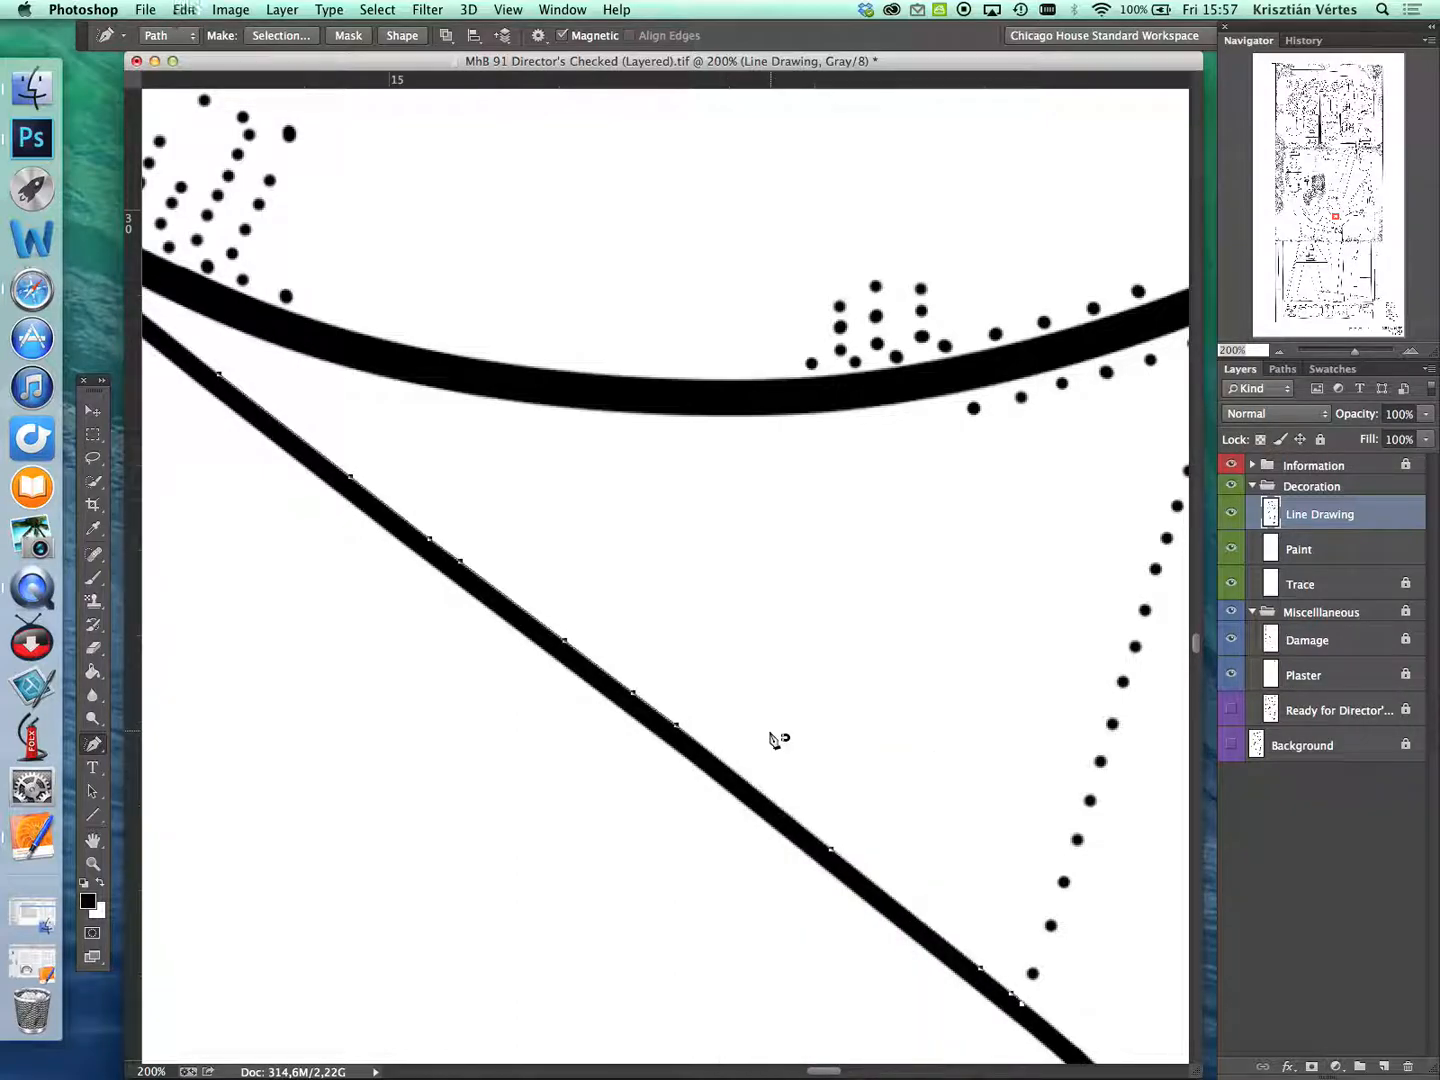
# - Stroke the traced path with the Eraser to thin the diagonal line along its upper edge
pyautogui.rightClick(741, 772)
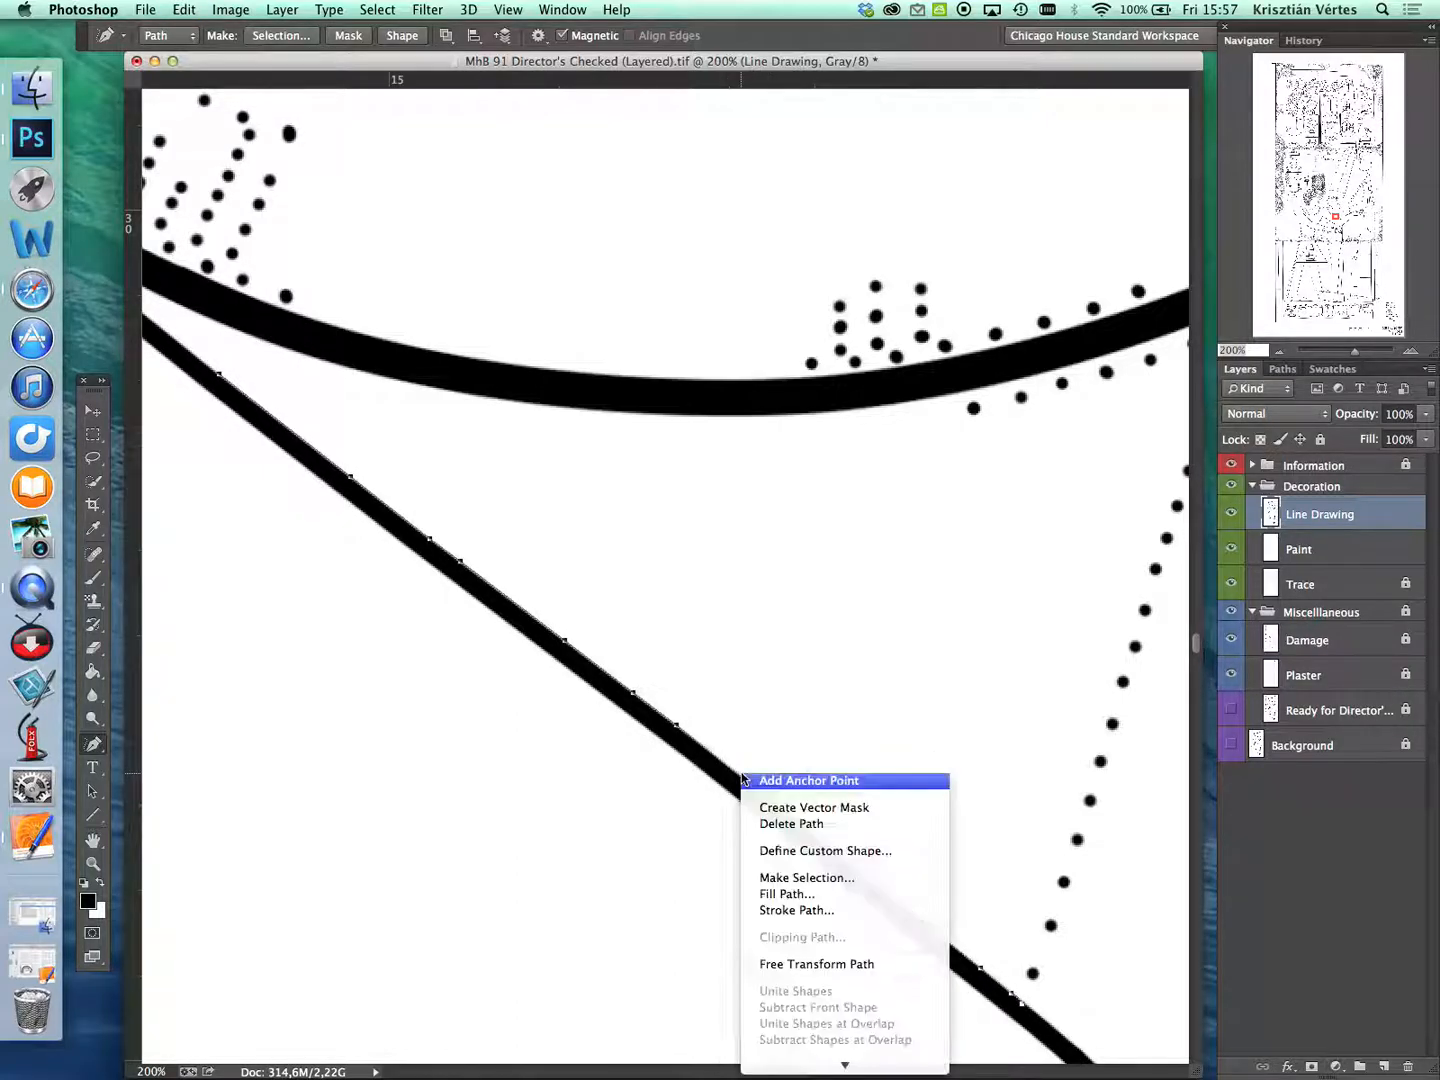
pyautogui.click(805, 910)
pyautogui.click(905, 461)
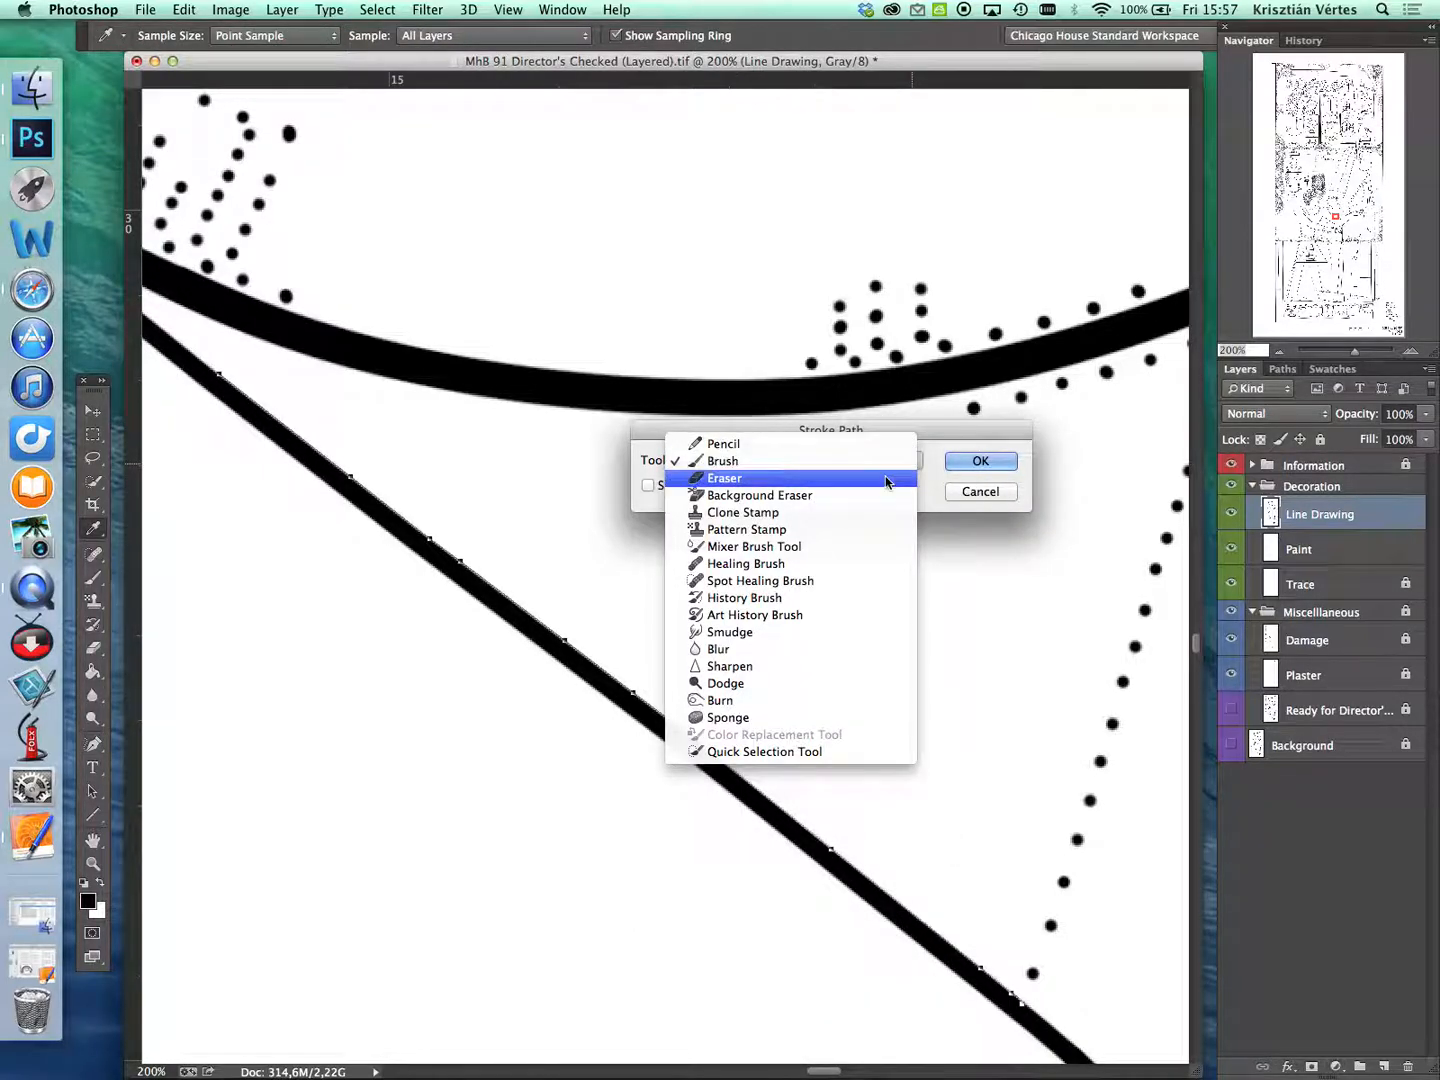
pyautogui.click(886, 480)
pyautogui.click(1001, 464)
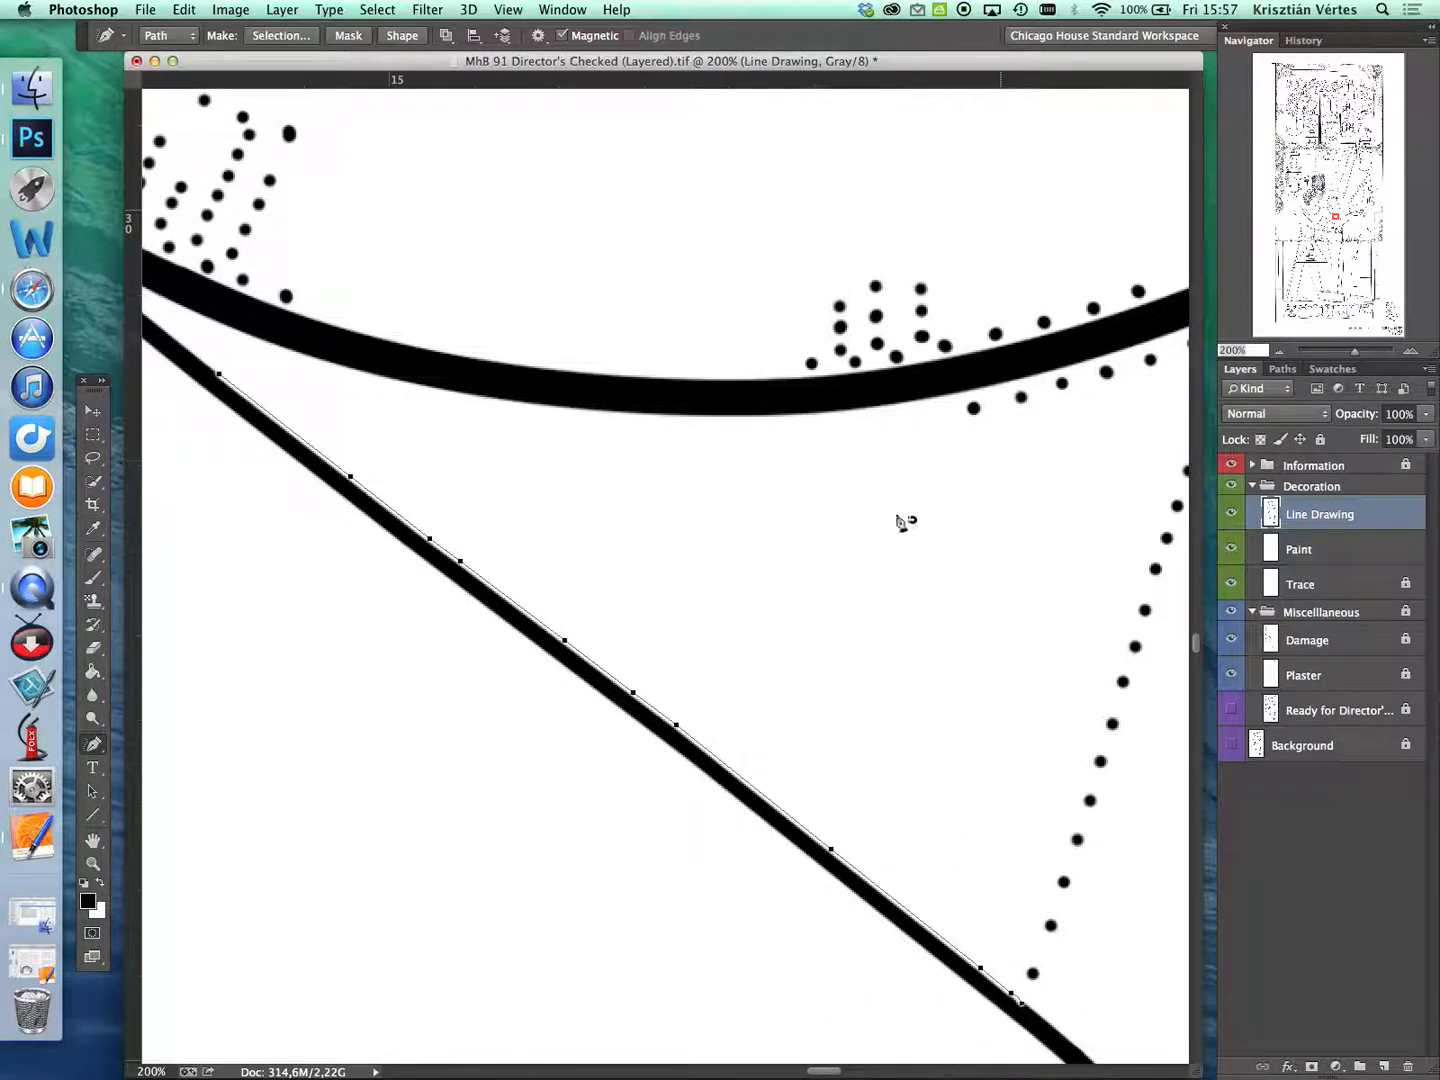